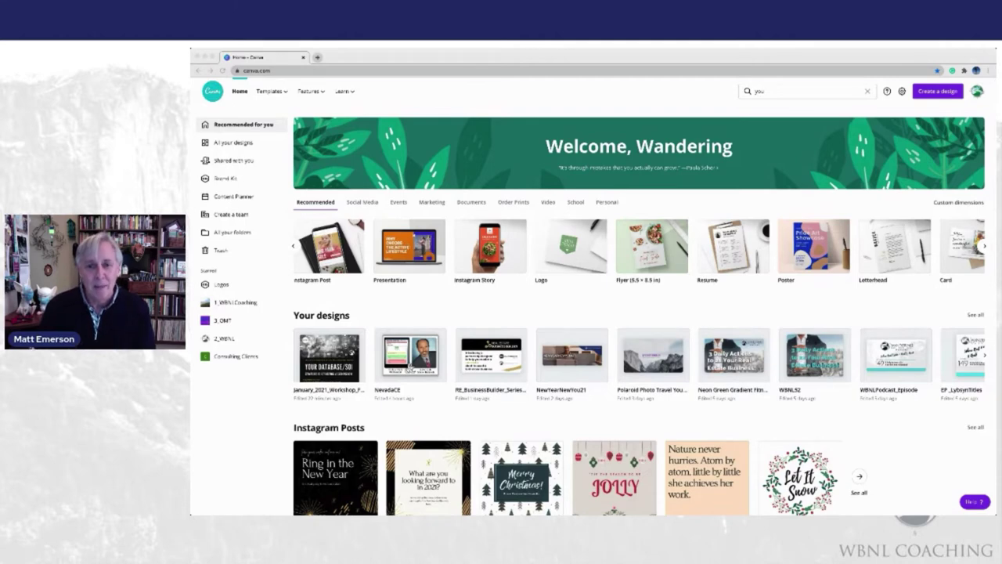
# Search Canva for 'you' and choose YouTube Thumbnail from the suggestions
pyautogui.click(838, 80)
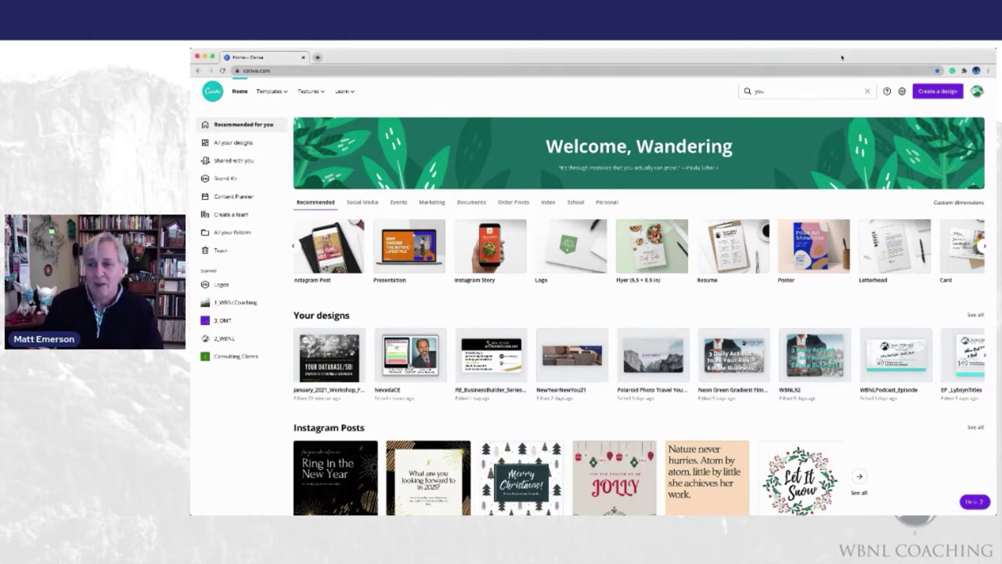
pyautogui.click(750, 91)
pyautogui.press('BackSpace')
pyautogui.write('you')
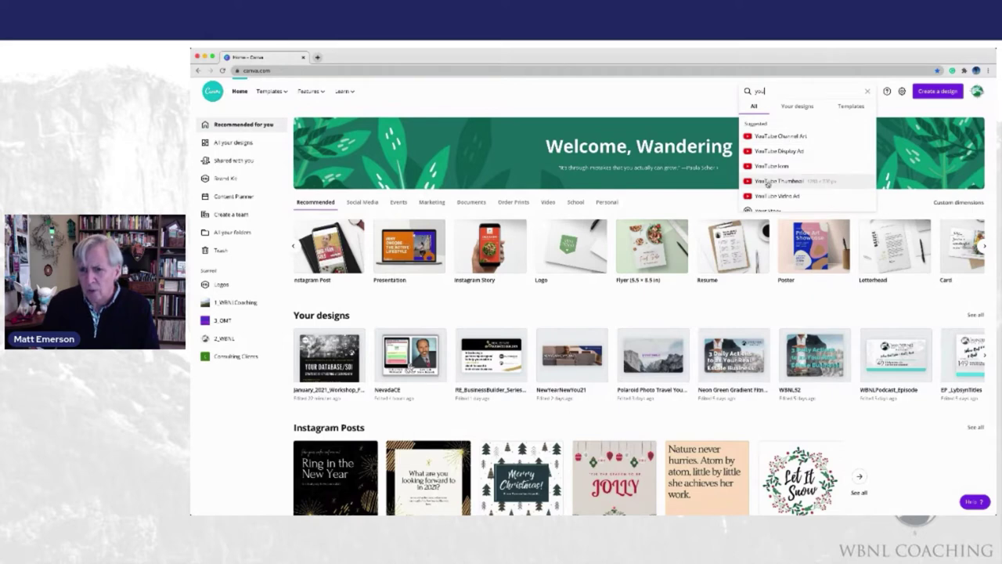
pyautogui.click(767, 182)
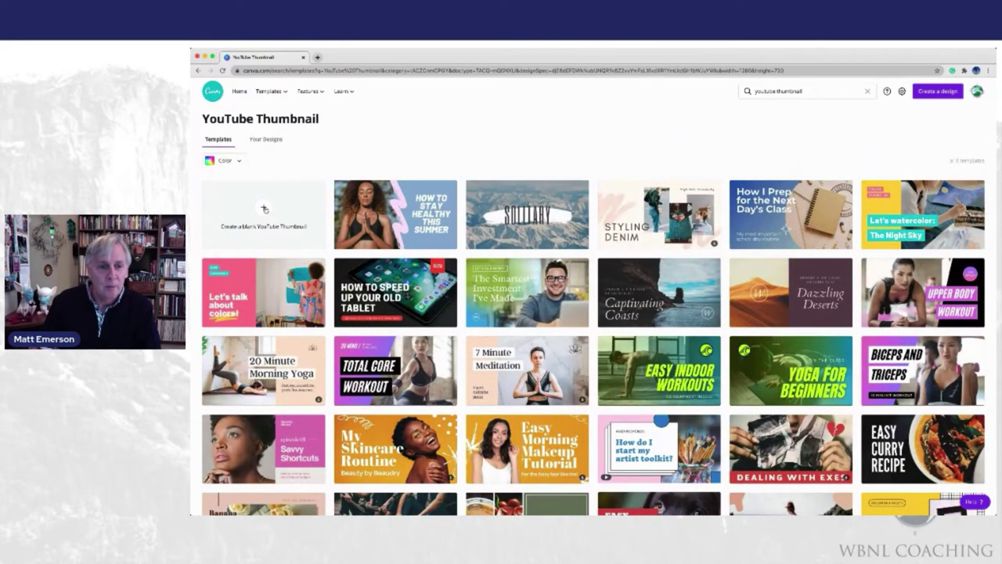
# Start a blank YouTube Thumbnail and add the valley photo from Folders > 2_WBNL > WBNL - Yosemite
pyautogui.click(265, 209)
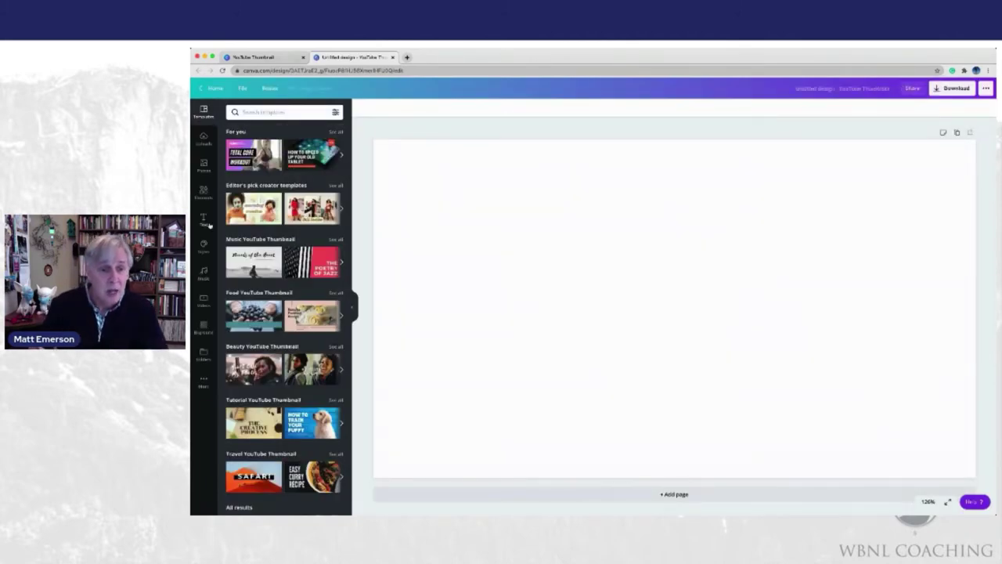
pyautogui.click(203, 354)
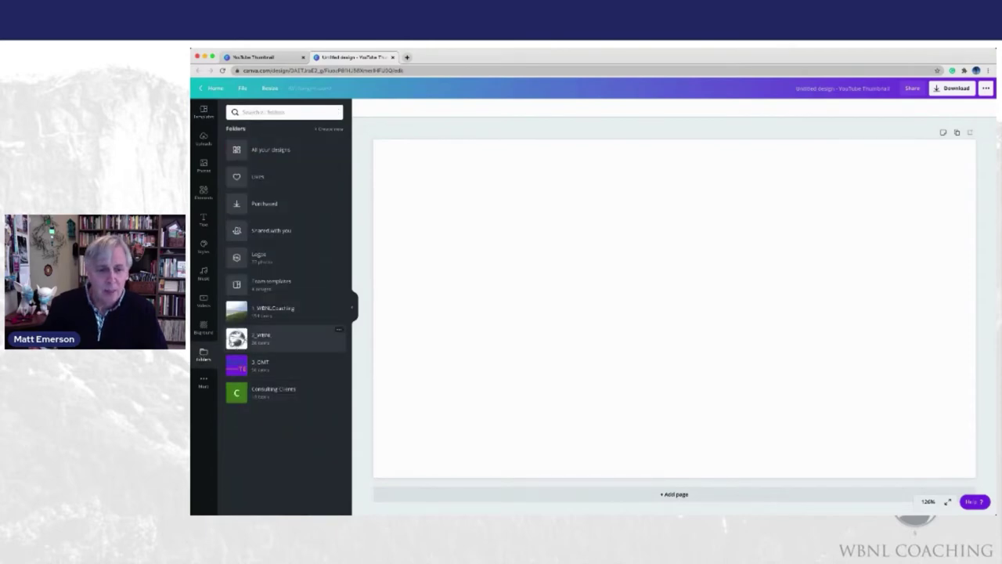
pyautogui.click(235, 339)
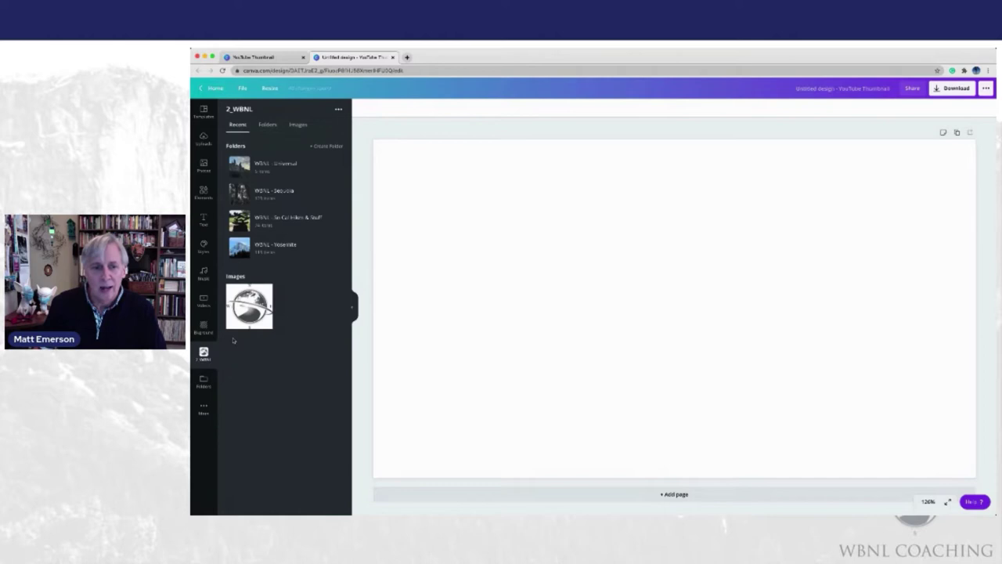
pyautogui.click(274, 246)
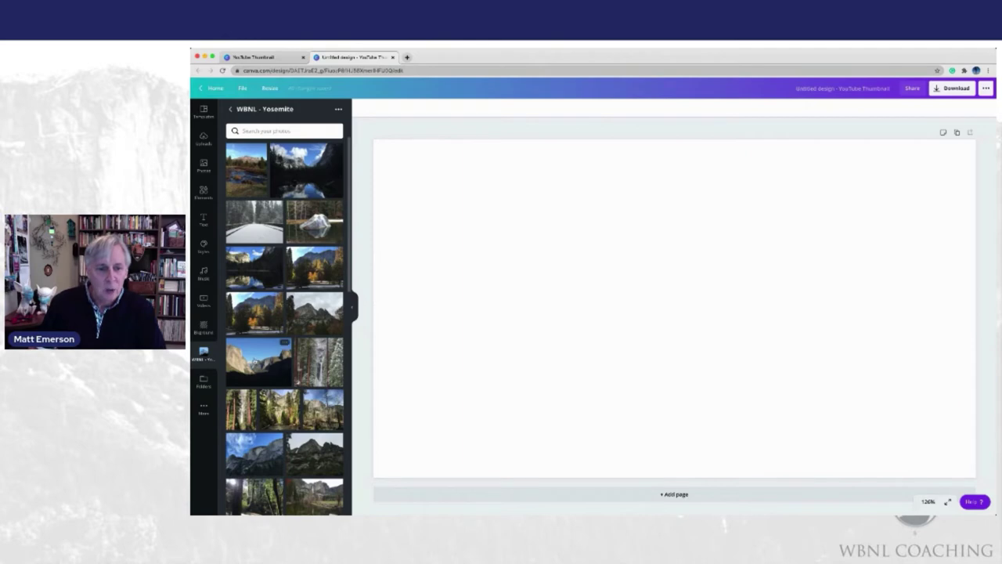
pyautogui.click(255, 361)
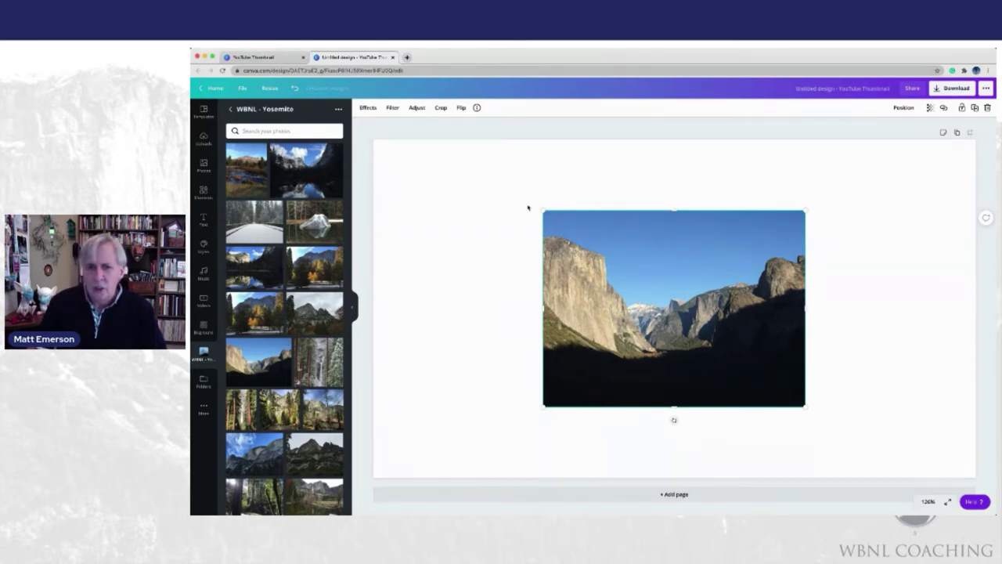
# Enlarge the Yosemite photo to fill the canvas, shifting it up slightly
pyautogui.moveTo(543, 211); pyautogui.dragTo(327, 152)
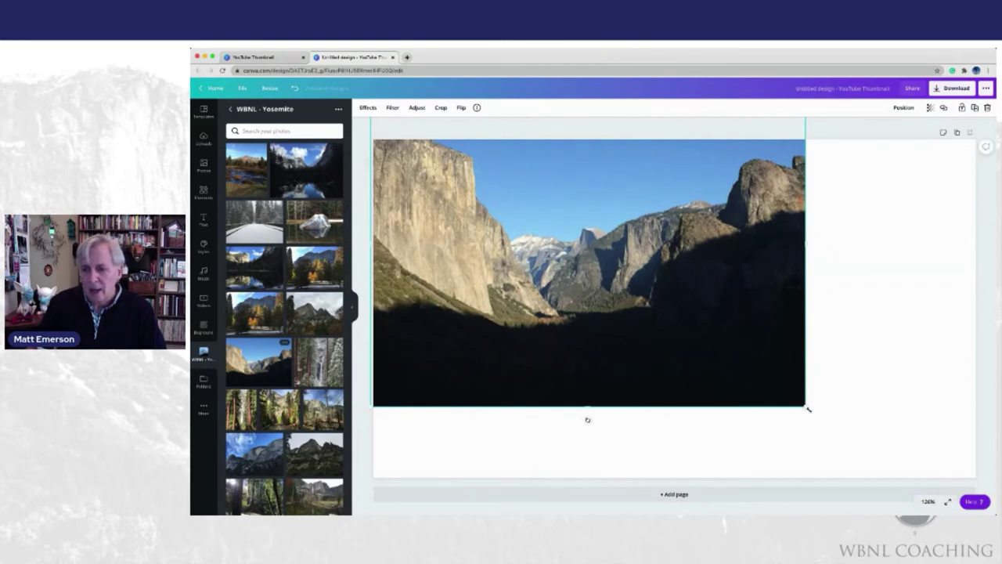
pyautogui.moveTo(806, 406); pyautogui.dragTo(949, 501)
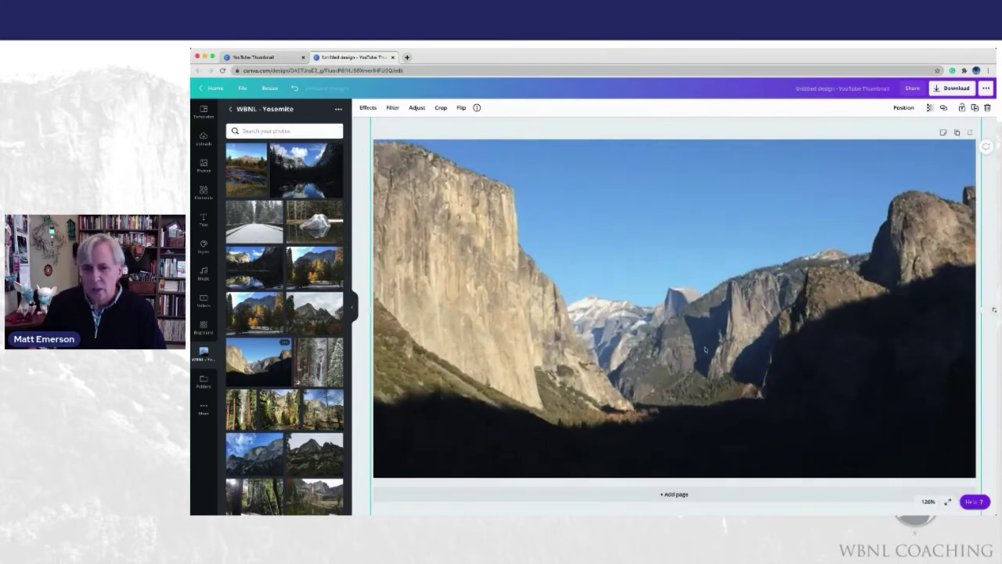
pyautogui.moveTo(705, 349); pyautogui.dragTo(700, 335)
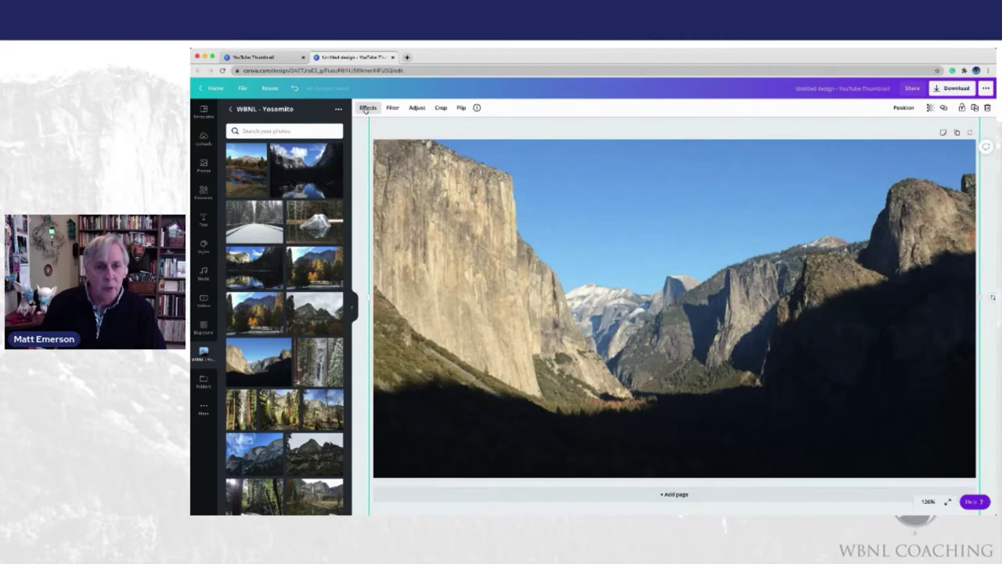
# Preview the Duotone Cherry, Fuchsia and Purple effects on the Yosemite photo
pyautogui.click(366, 108)
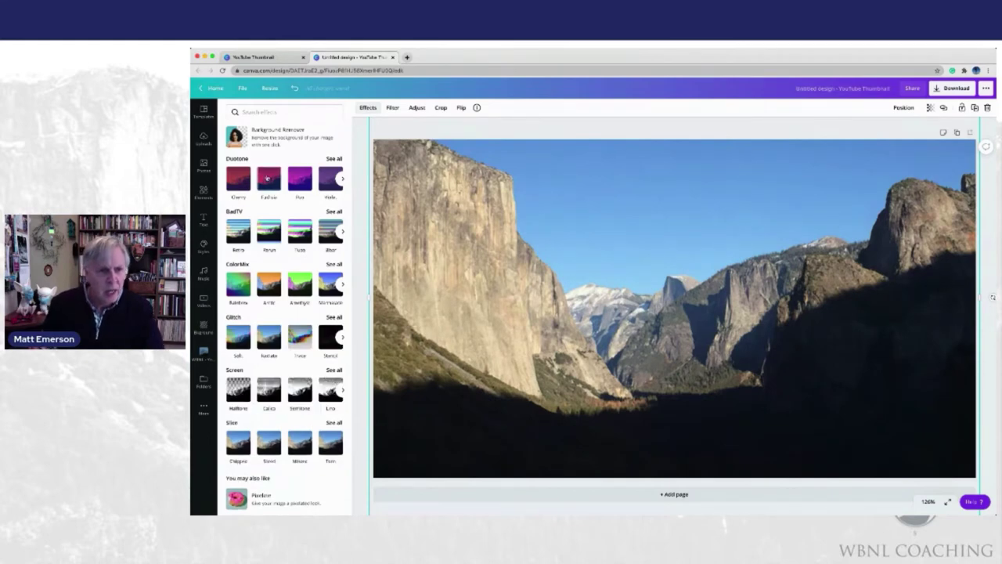
pyautogui.click(238, 180)
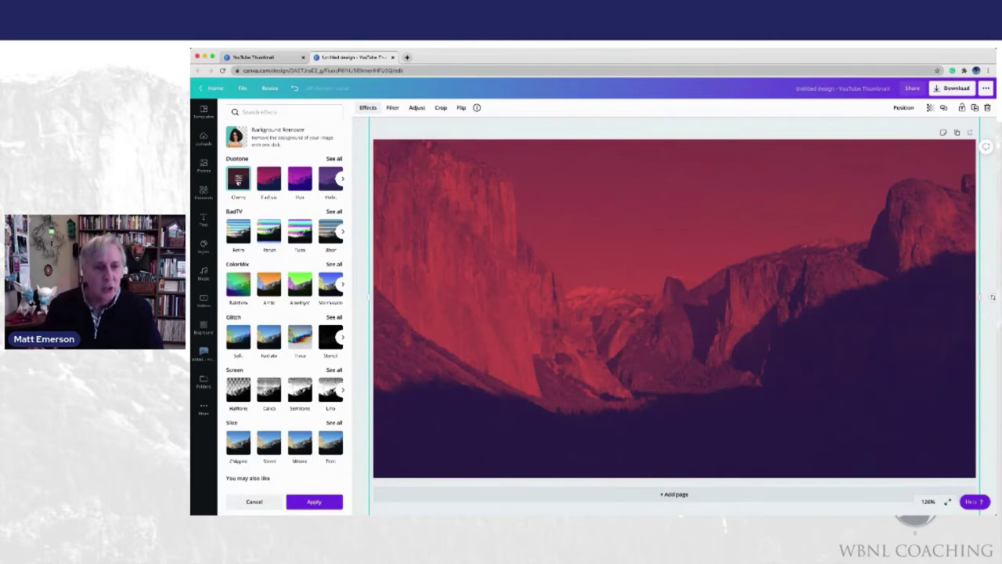
pyautogui.click(270, 180)
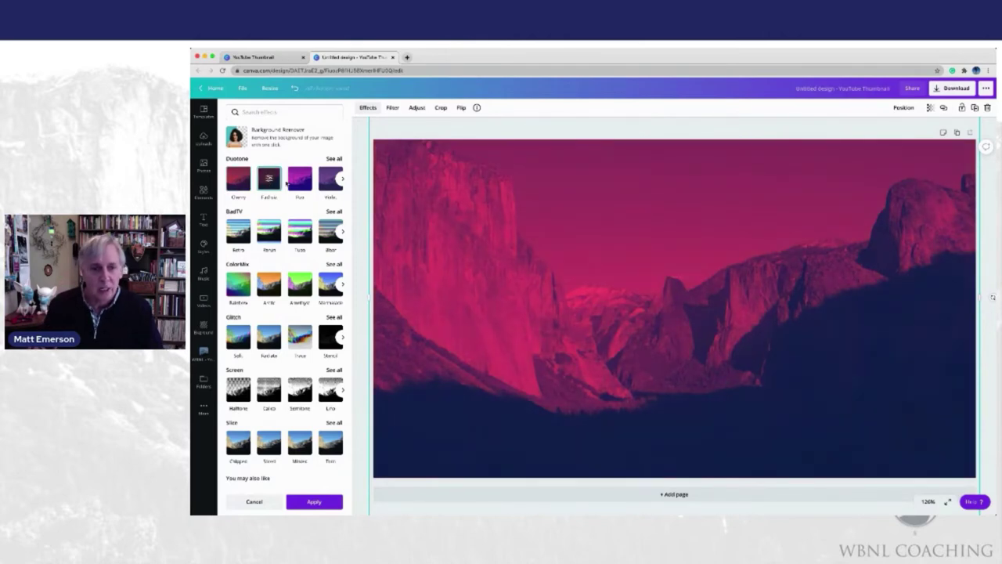
pyautogui.click(299, 178)
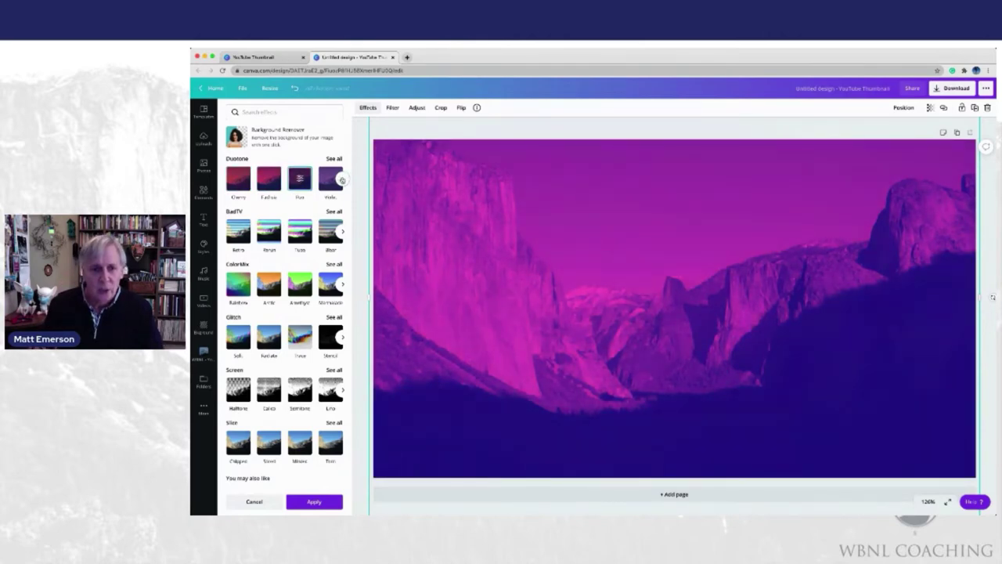
pyautogui.click(342, 179)
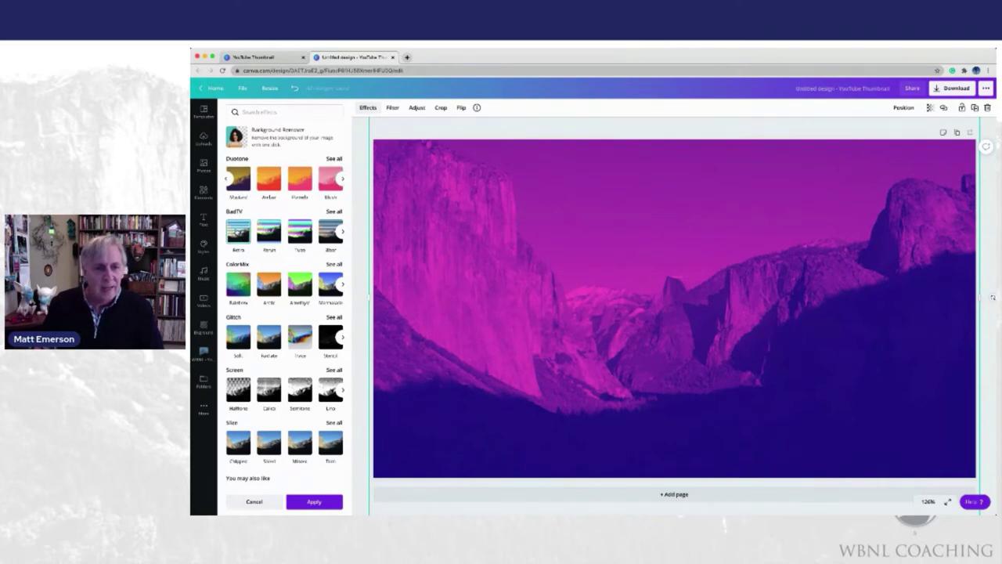
# Try BadTV Retro with adjusted transparency, then BadTV Rerun, Tune and Rewind
pyautogui.click(237, 230)
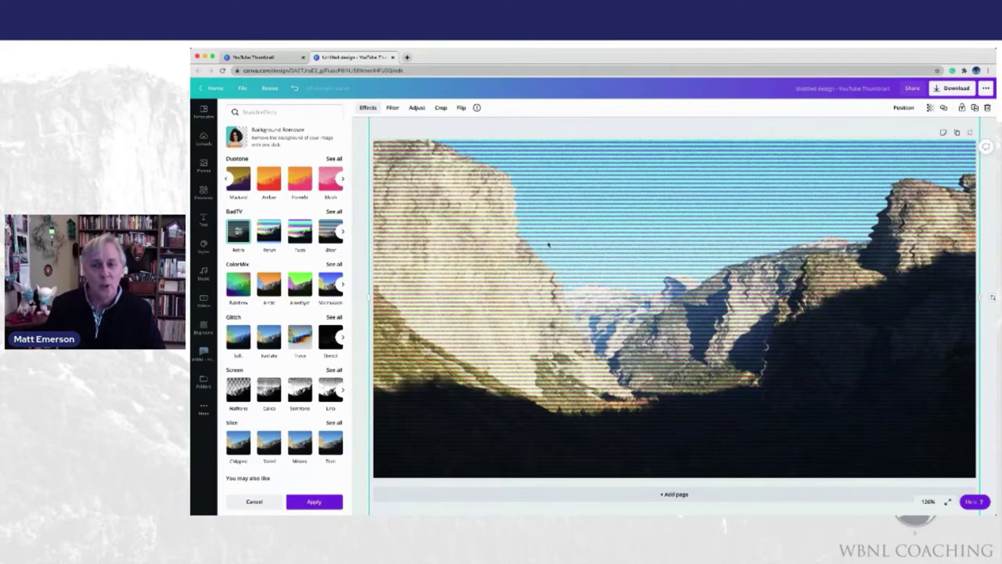
pyautogui.click(930, 108)
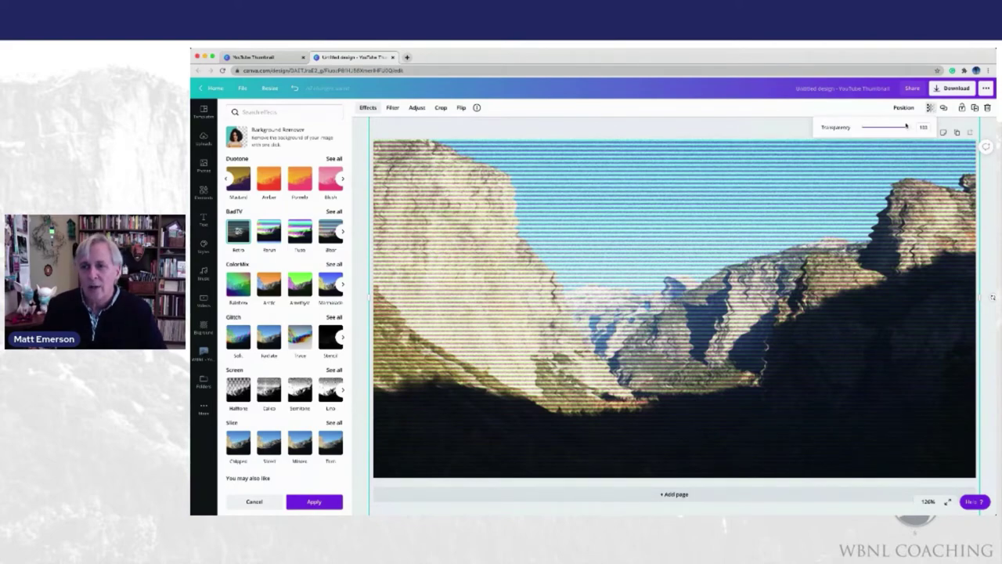
pyautogui.moveTo(905, 125)
pyautogui.mouseDown()
pyautogui.moveTo(884, 127)
pyautogui.moveTo(908, 126)
pyautogui.mouseUp()
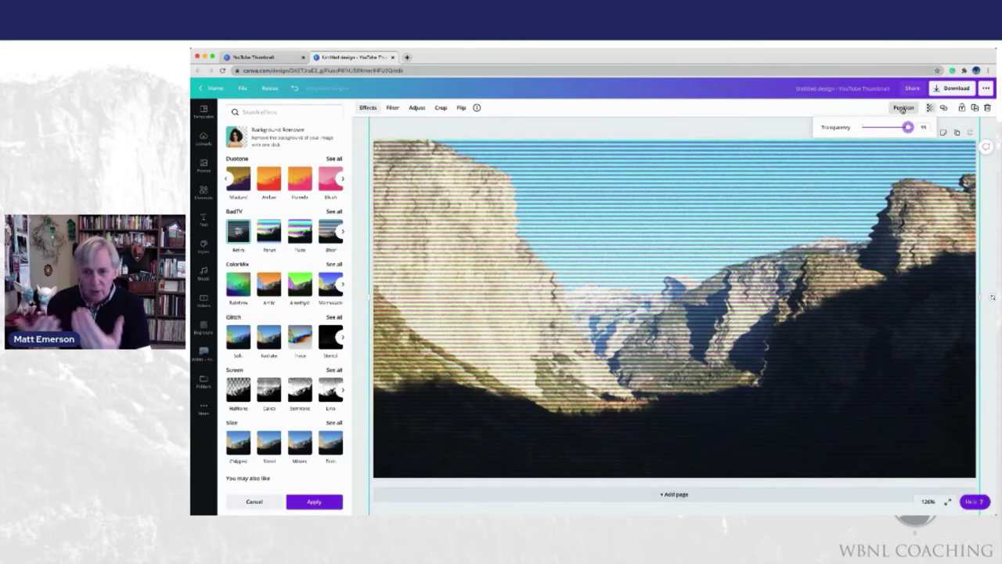
pyautogui.click(268, 232)
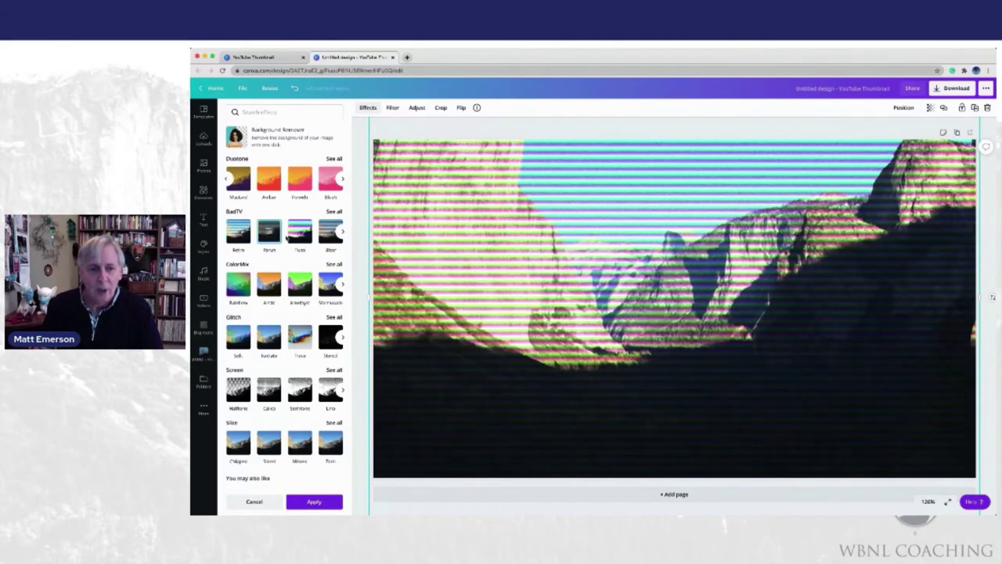
pyautogui.click(300, 232)
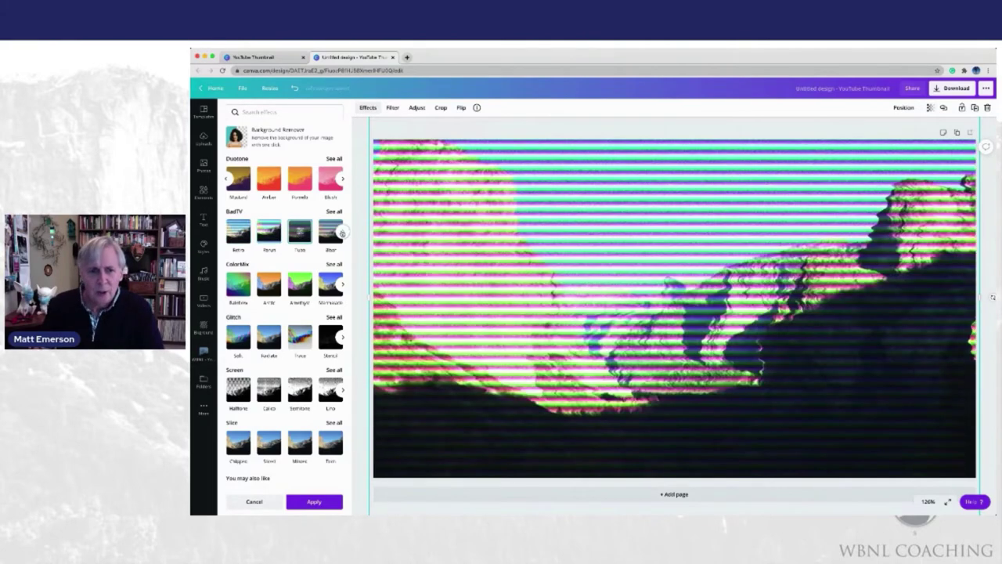
pyautogui.click(342, 233)
pyautogui.click(300, 235)
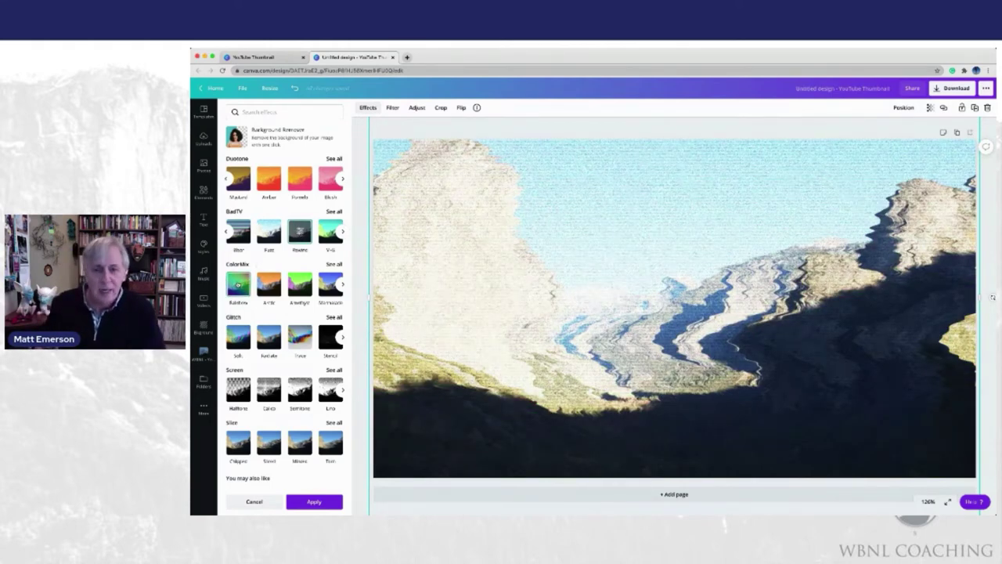
# Preview the ColorMix Rainbow, Arctic and Amethyst looks on the photo
pyautogui.click(238, 284)
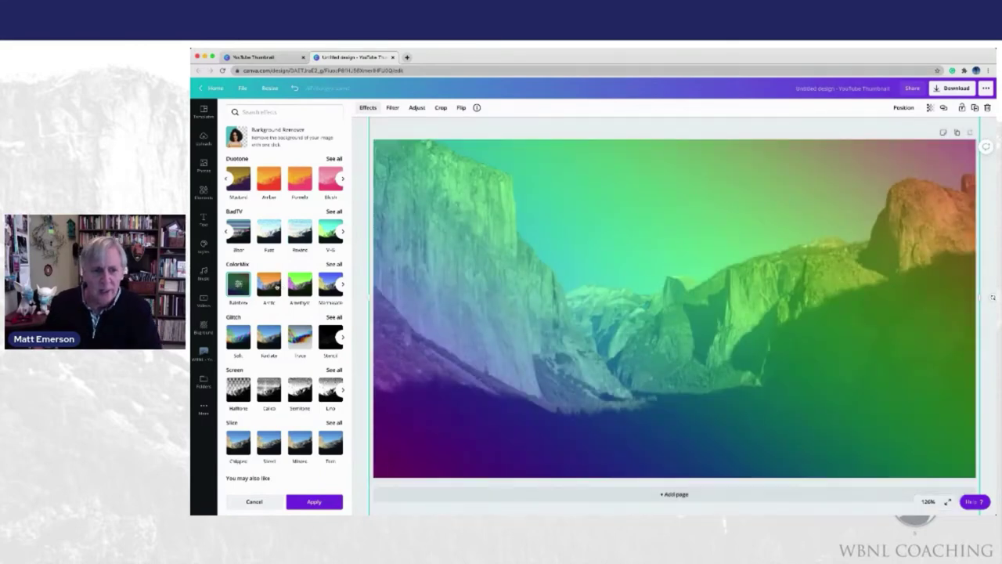
pyautogui.click(273, 287)
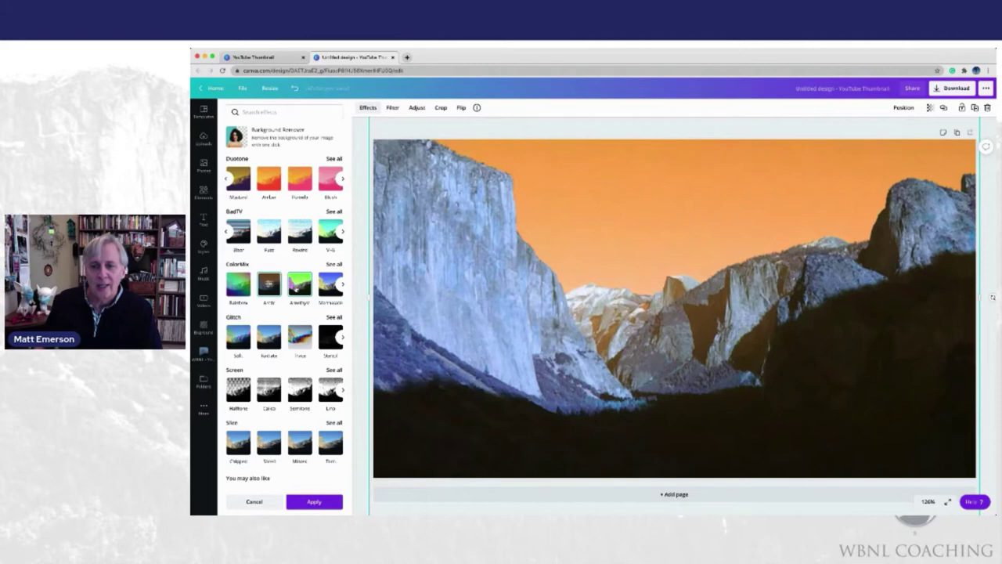
pyautogui.click(298, 286)
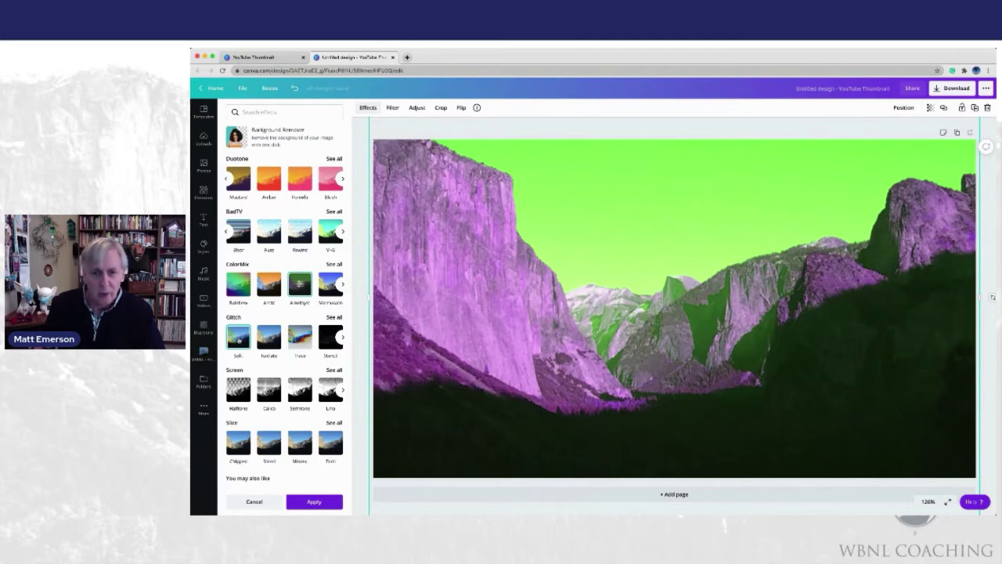
# Preview Glitch Soft, Fontaine and Trace, then the Screen Halftone effect
pyautogui.click(239, 338)
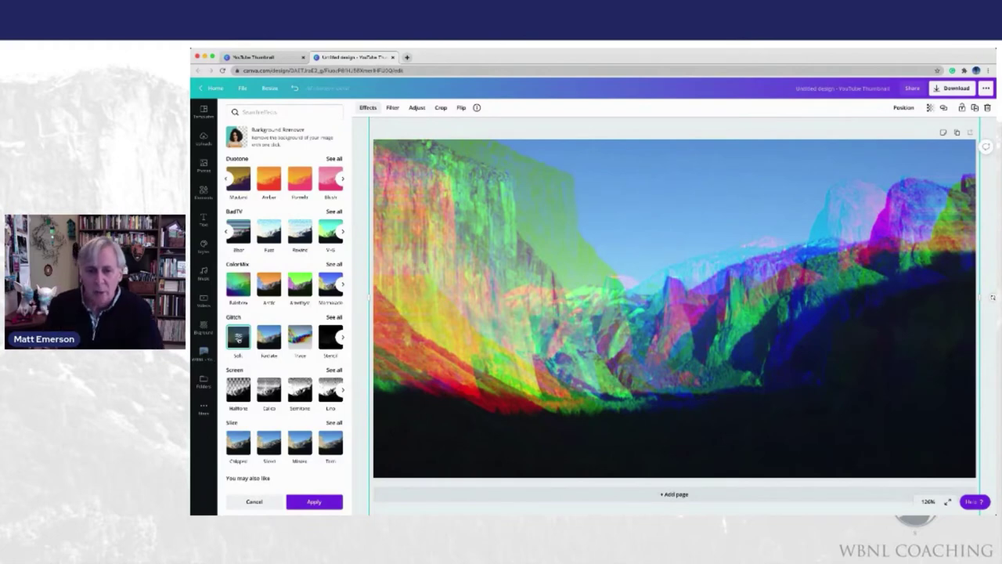
pyautogui.click(269, 337)
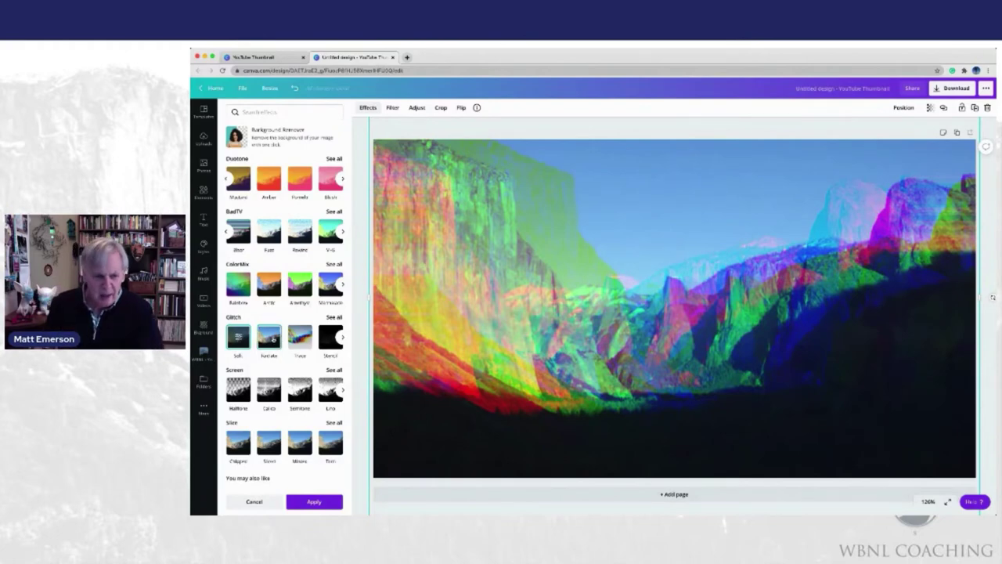
pyautogui.click(291, 339)
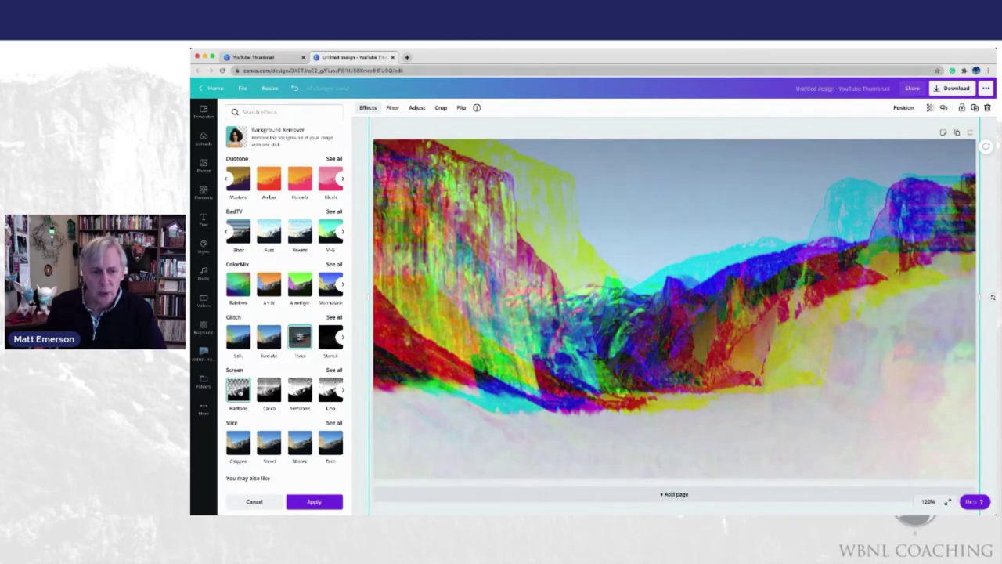
pyautogui.click(238, 389)
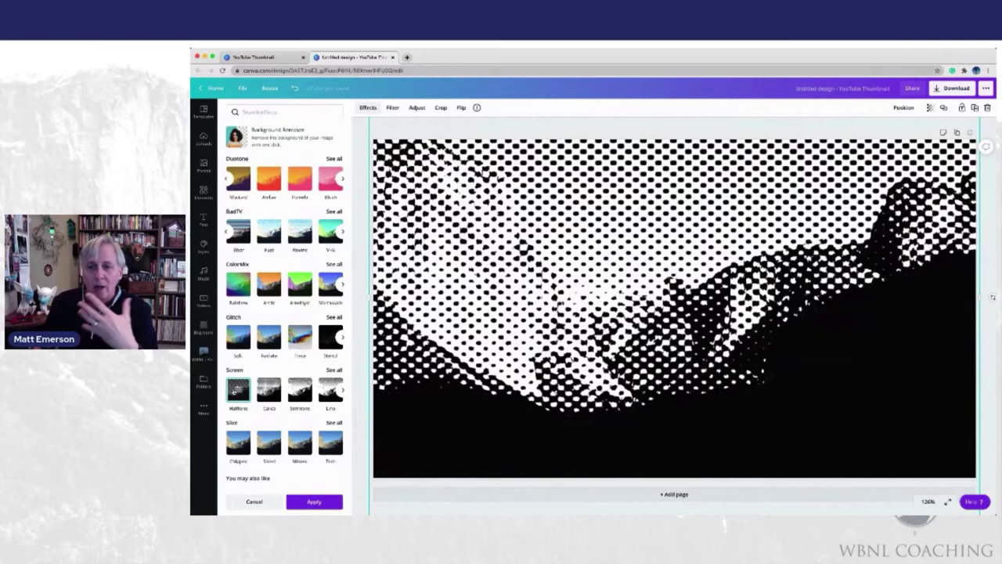
# Preview the Screen Calico and Semitone styles and several Slice patterns including Trim
pyautogui.click(267, 391)
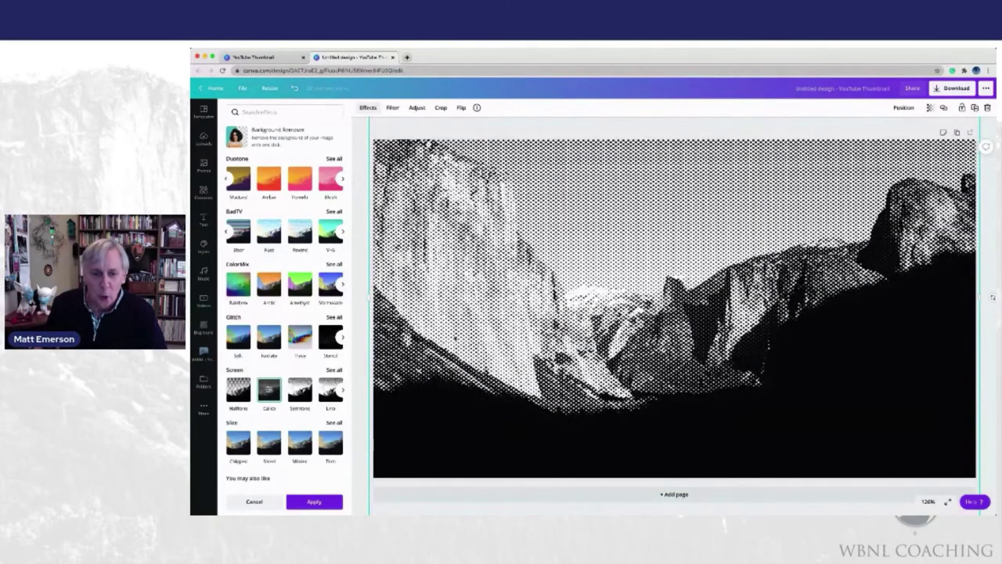
pyautogui.click(300, 390)
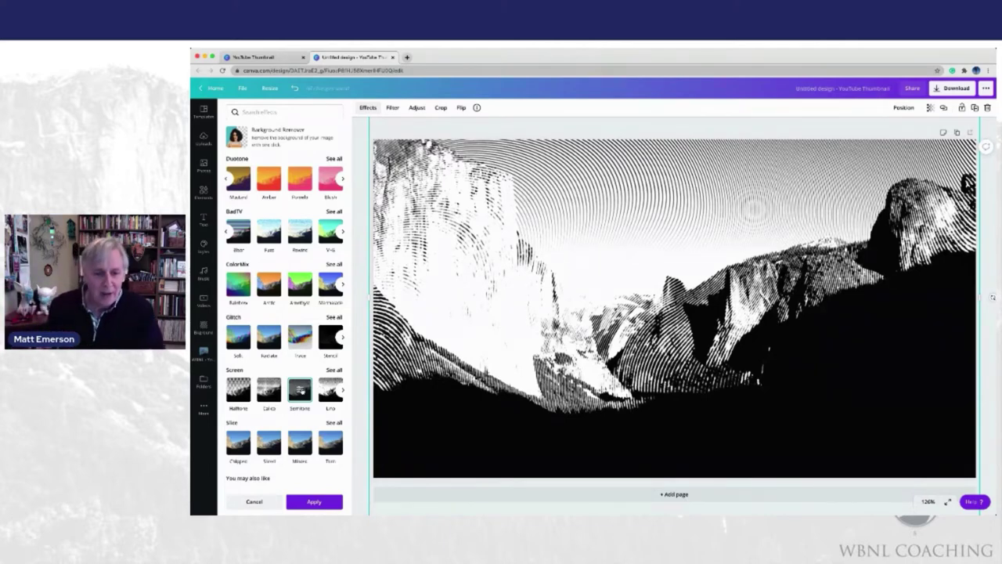
pyautogui.click(341, 389)
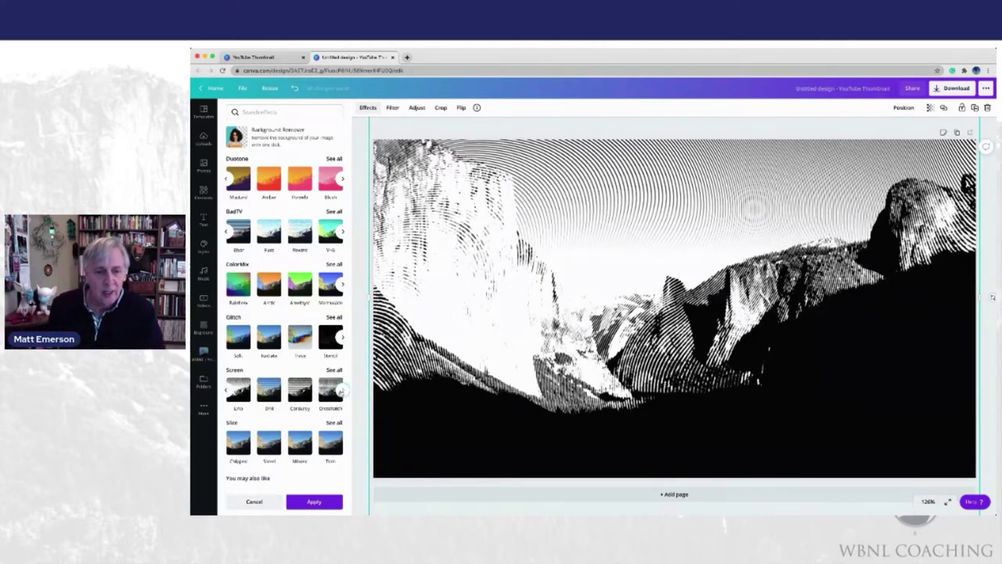
pyautogui.click(226, 389)
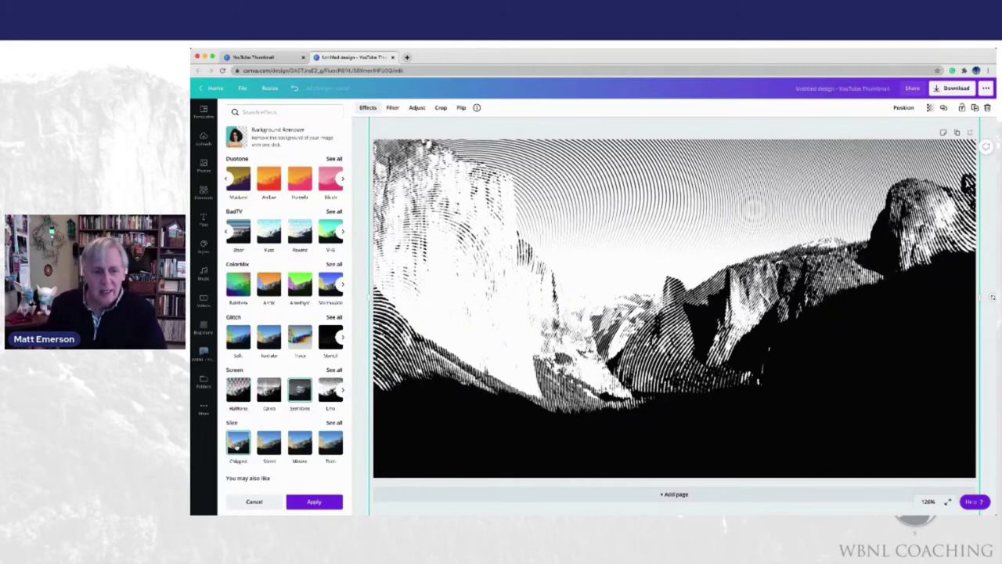
pyautogui.click(237, 445)
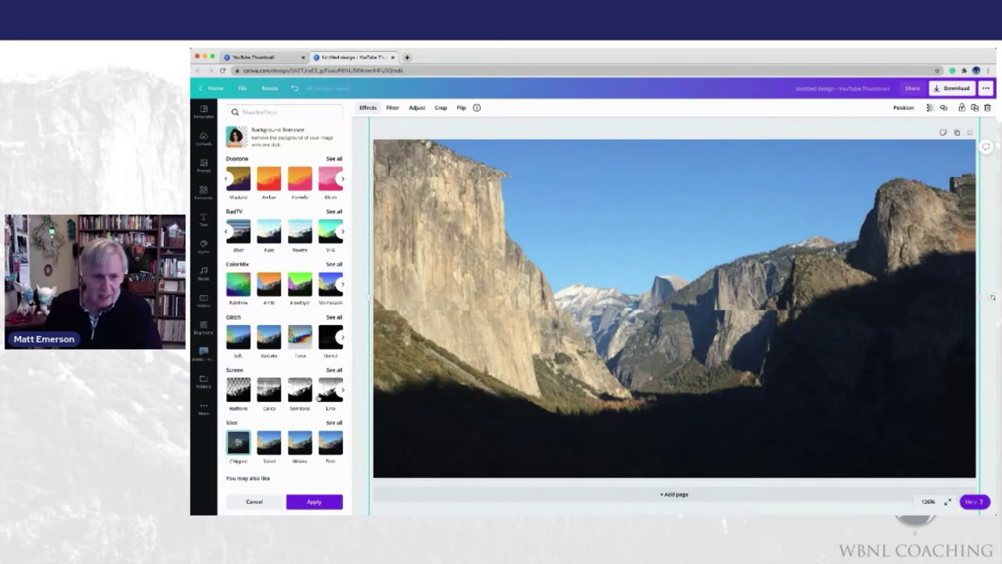
pyautogui.click(267, 444)
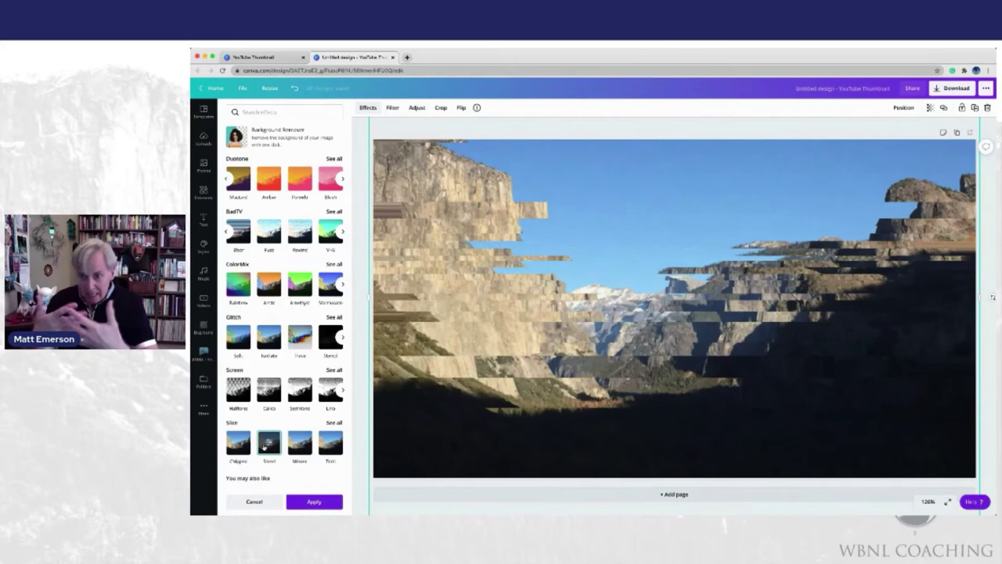
pyautogui.click(301, 445)
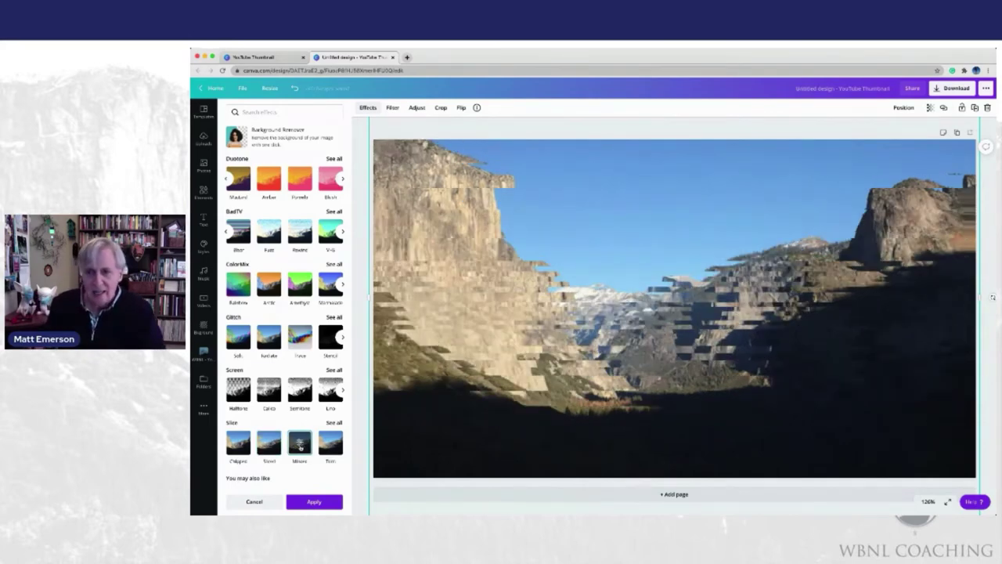
pyautogui.click(333, 443)
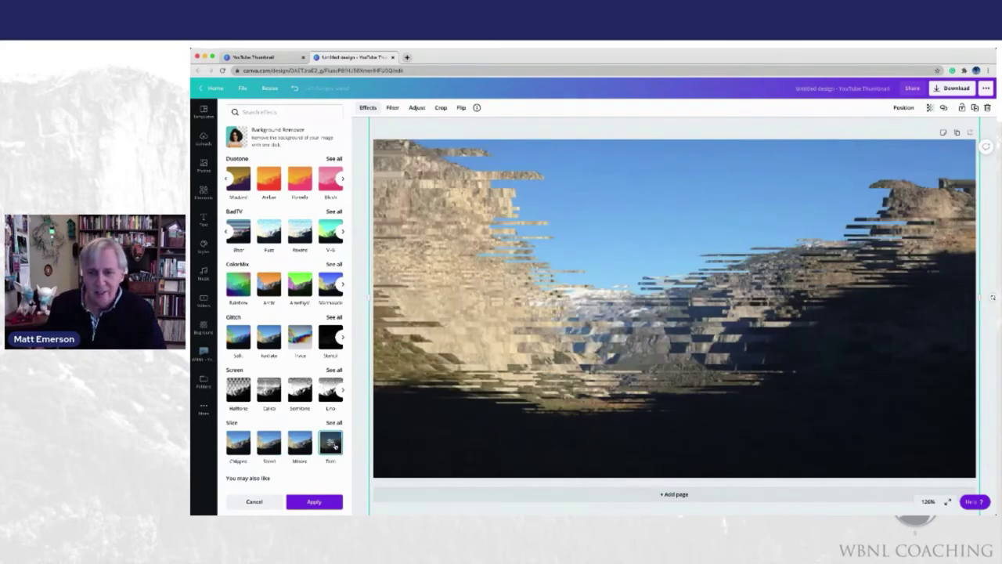
# Preview ColorMix Arctic, then apply the purple-and-green ColorMix Amethyst to the photo
pyautogui.scroll(-2, 323, 445)
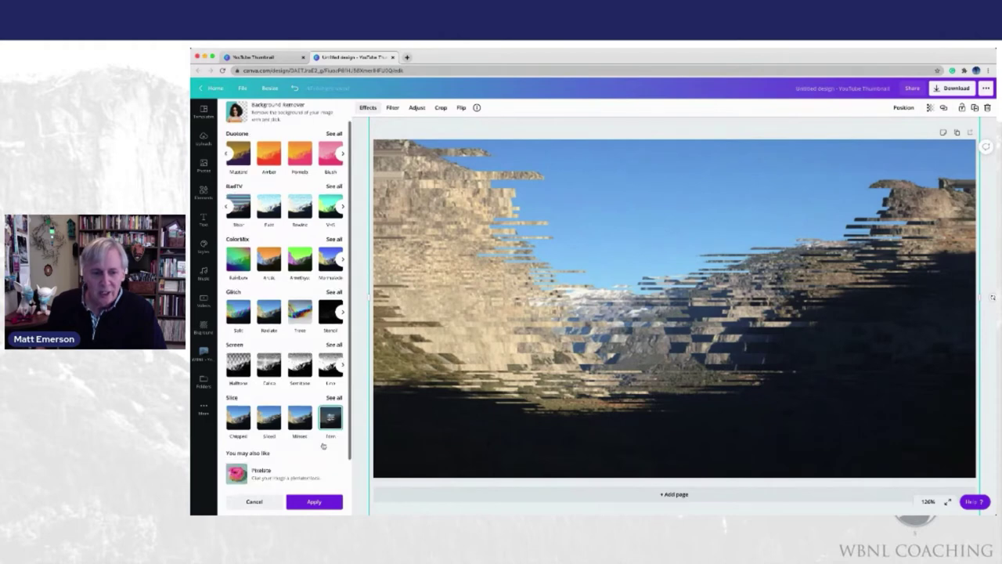
pyautogui.scroll(2, 323, 445)
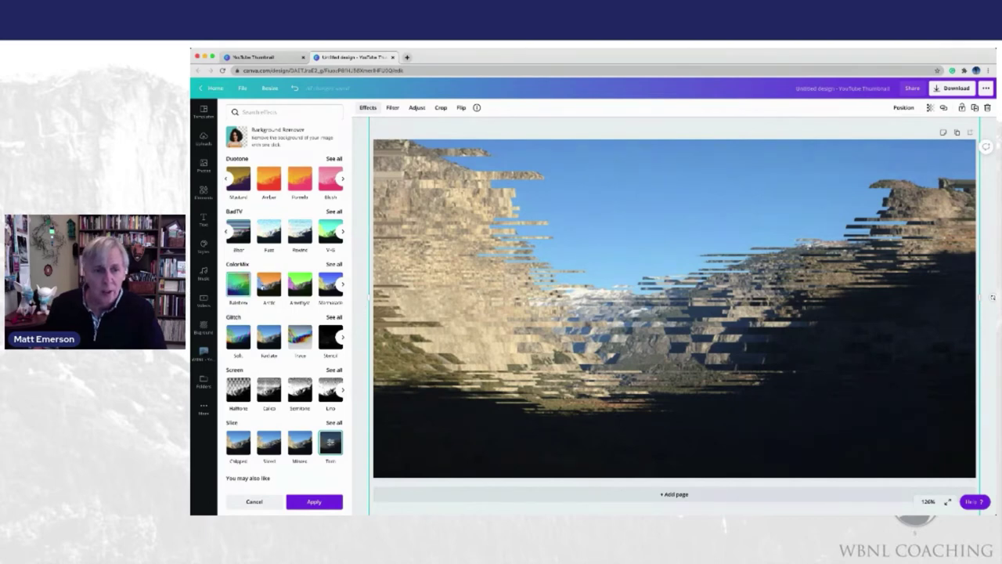
pyautogui.click(270, 285)
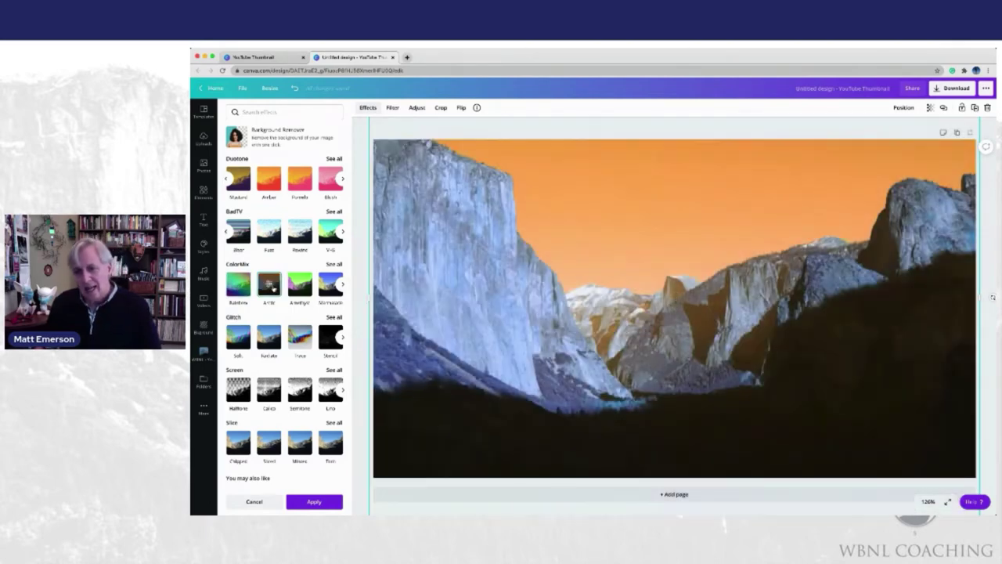
pyautogui.click(299, 285)
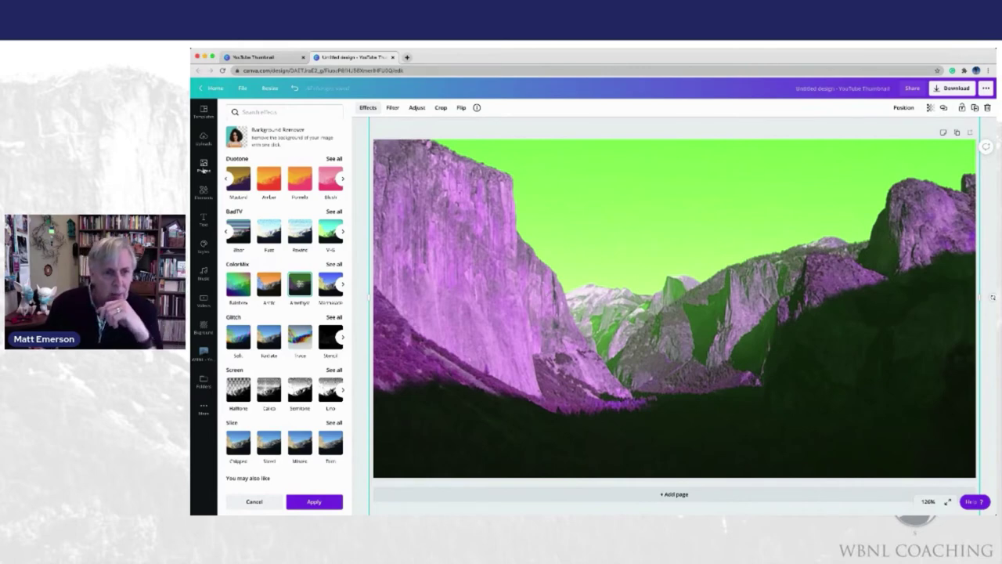
# Browse Photos and Uploads to bring the portrait of the man before bookshelves onto the canvas
pyautogui.click(204, 166)
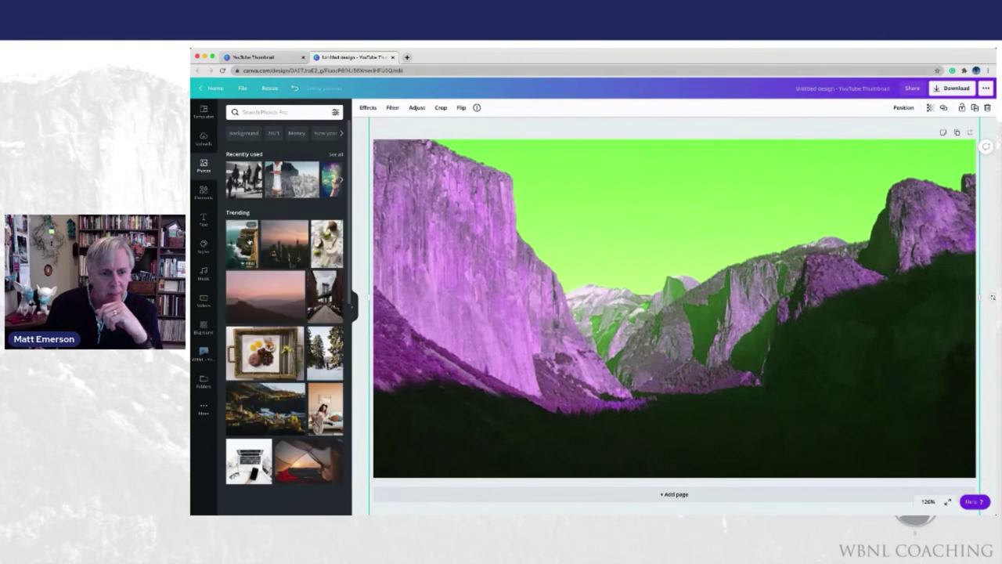
pyautogui.click(205, 168)
pyautogui.click(203, 138)
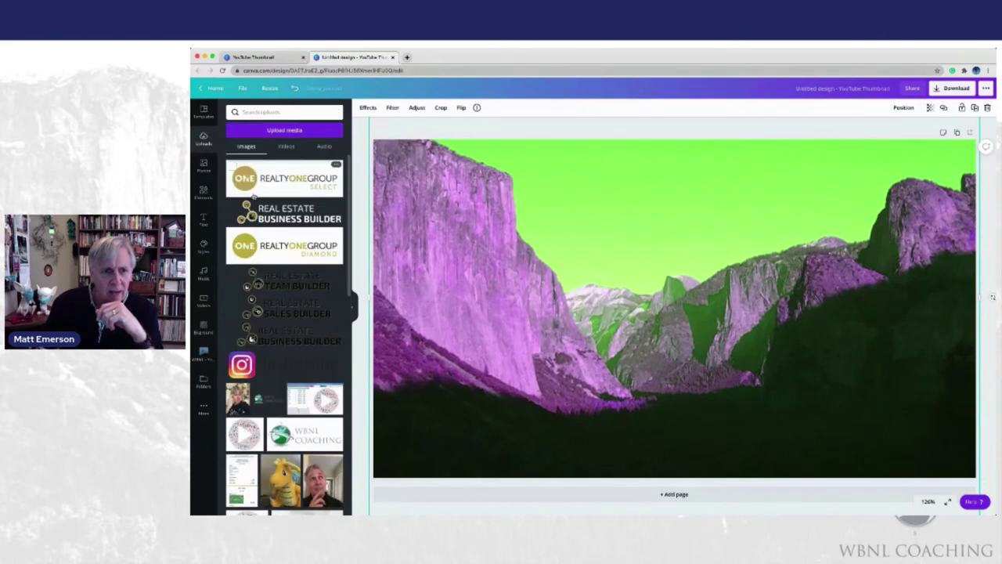
pyautogui.scroll(-5, 284, 313)
pyautogui.scroll(2, 284, 329)
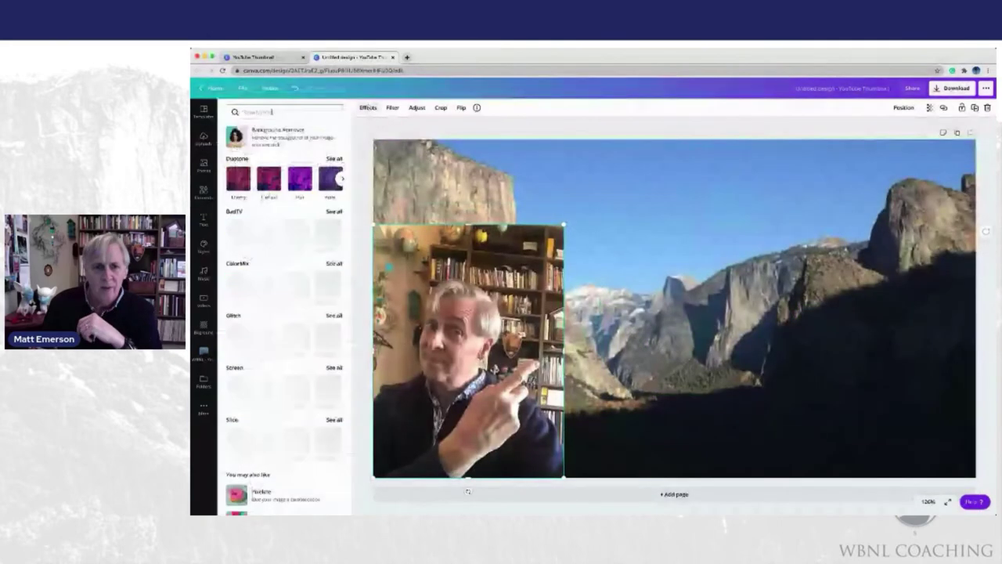
# Run Background Remover on the portrait and enlarge the cut-out from its top-right corner
pyautogui.click(270, 135)
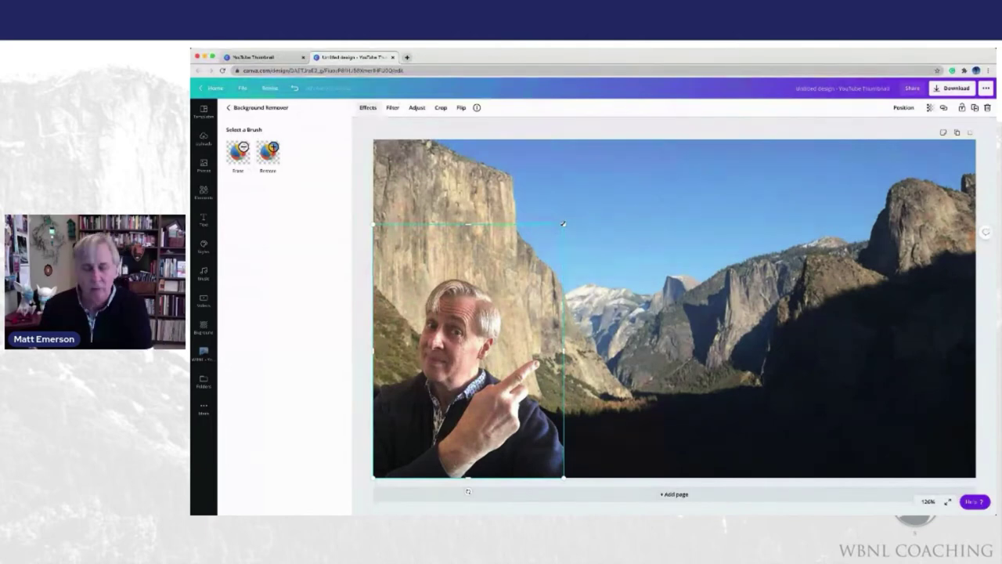
pyautogui.moveTo(563, 224); pyautogui.dragTo(733, 107)
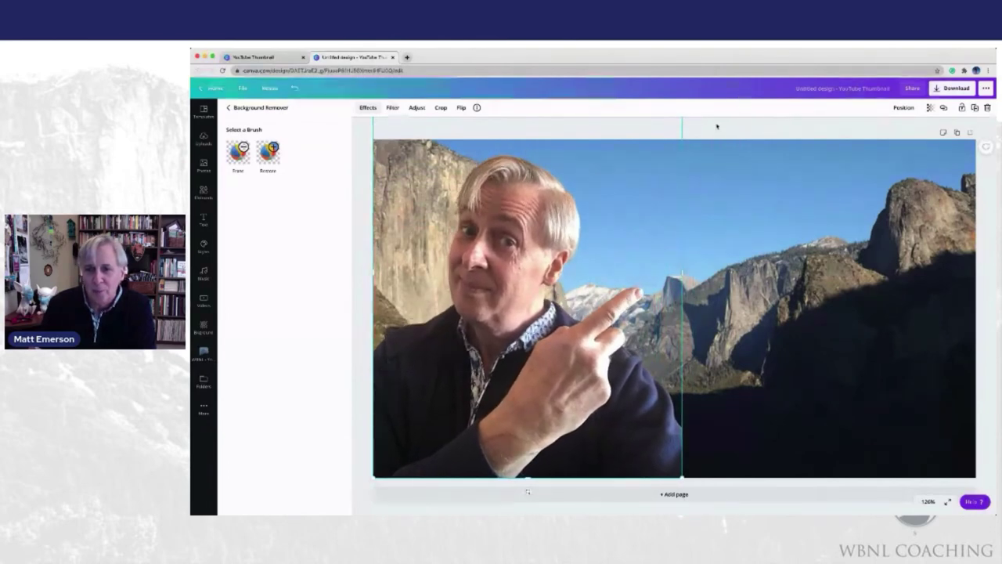
# Apply ColorMix Amethyst to the Yosemite background photo behind the cut-out
pyautogui.click(717, 193)
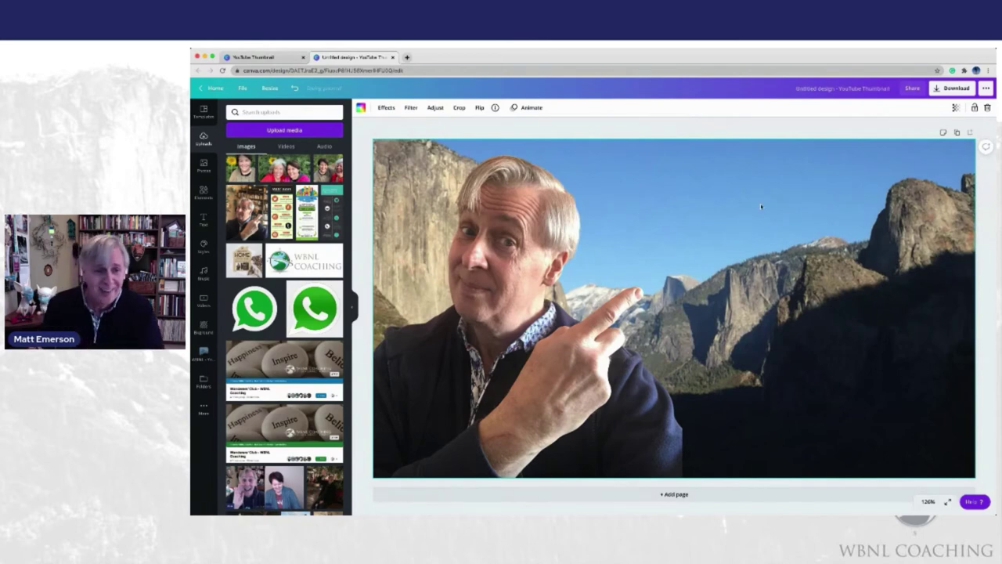
pyautogui.click(386, 108)
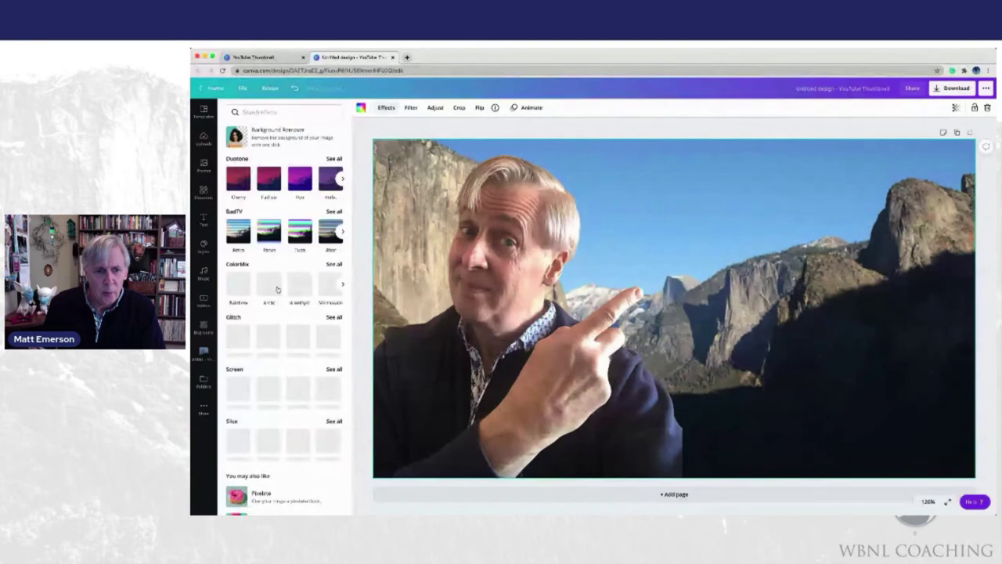
pyautogui.click(298, 286)
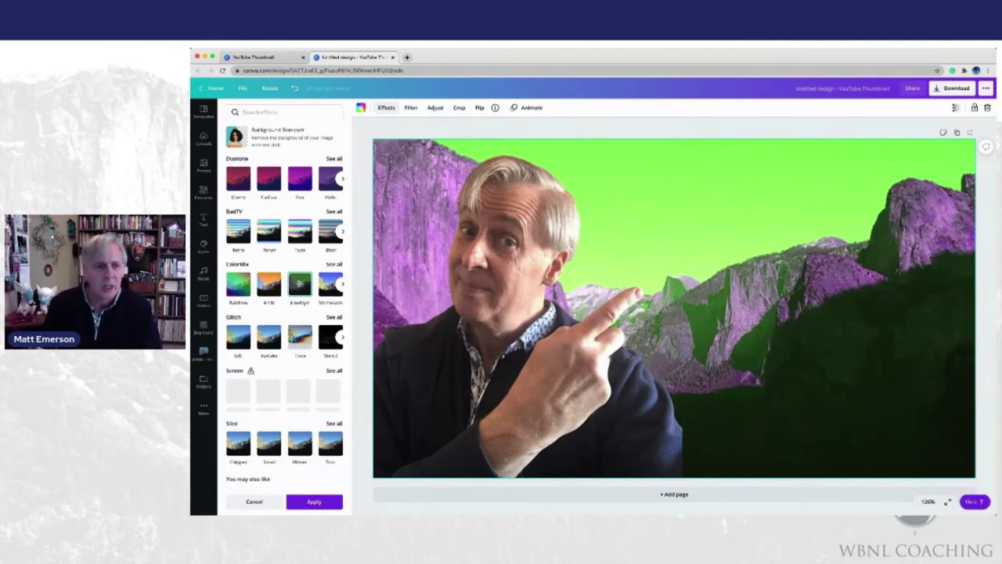
pyautogui.click(203, 221)
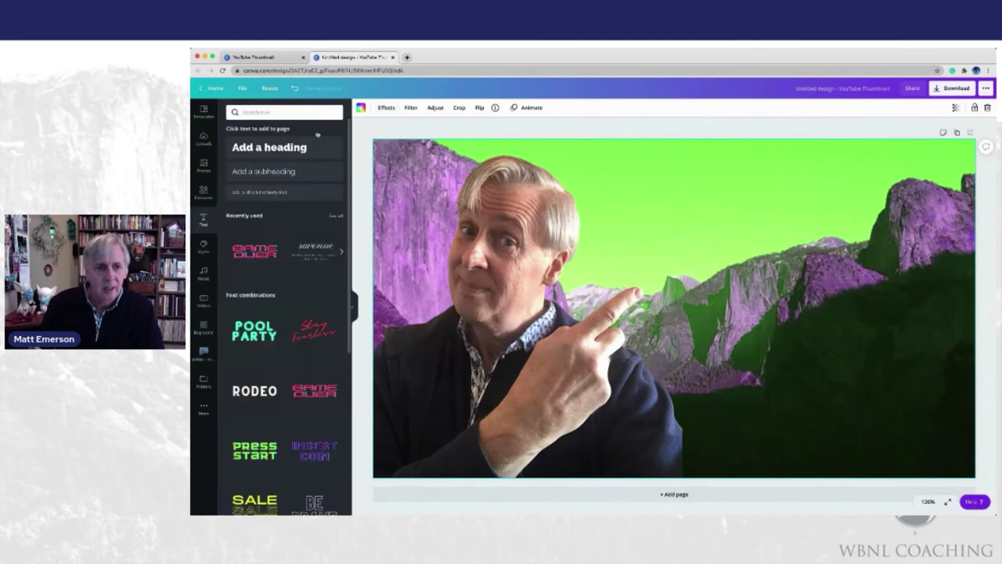
# Add a heading reading 'Remove Backgrounds w/o Photoshop' and select all its text
pyautogui.click(313, 146)
pyautogui.write('Rem')
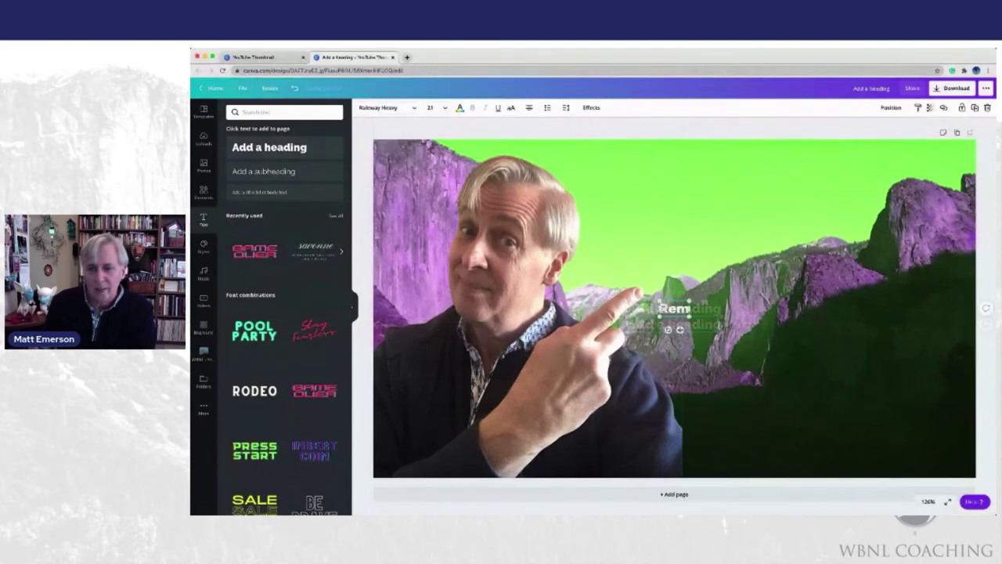
pyautogui.write('ove Ba')
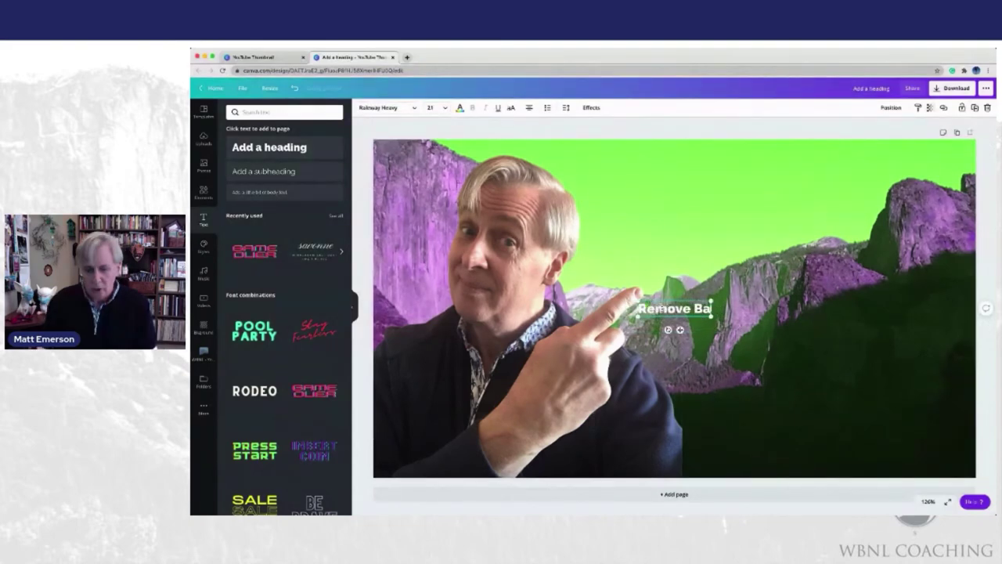
pyautogui.write('ckgrounds')
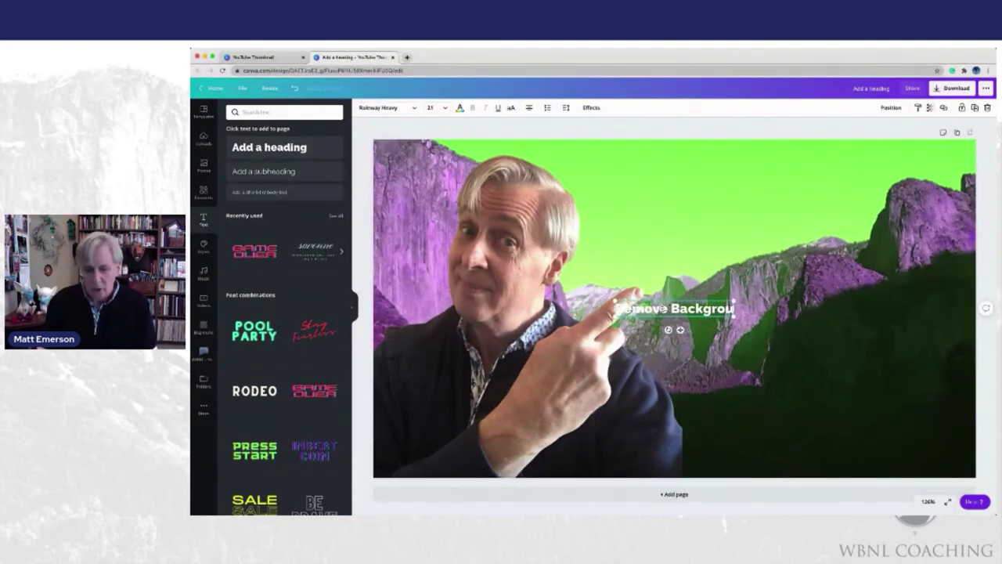
pyautogui.write('w/')
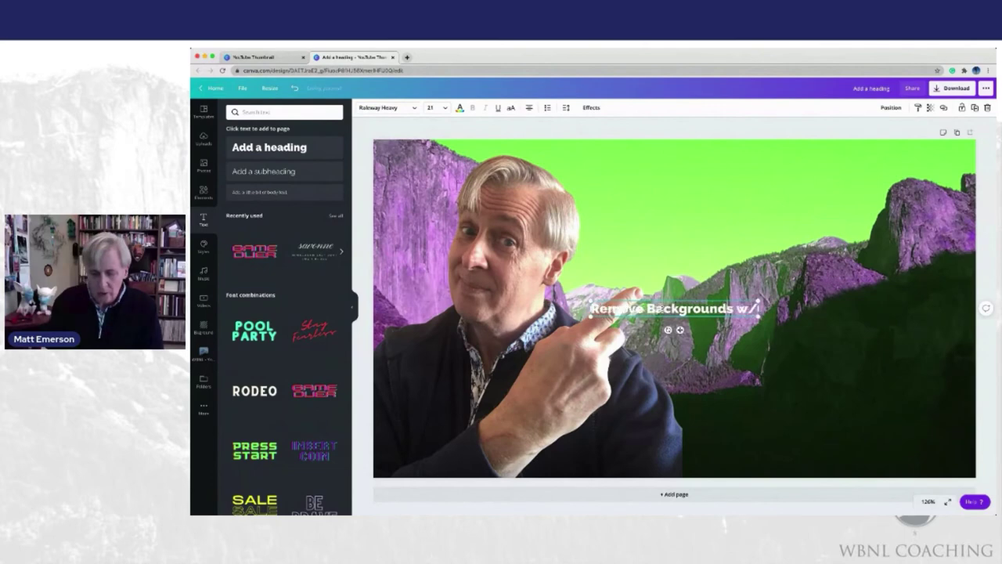
pyautogui.write('o Pho')
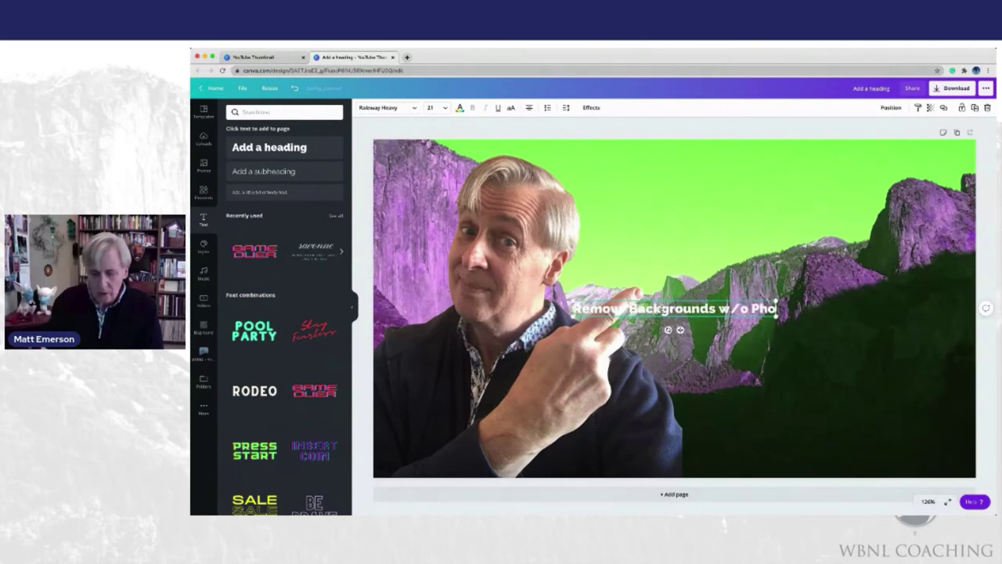
pyautogui.write('tosh')
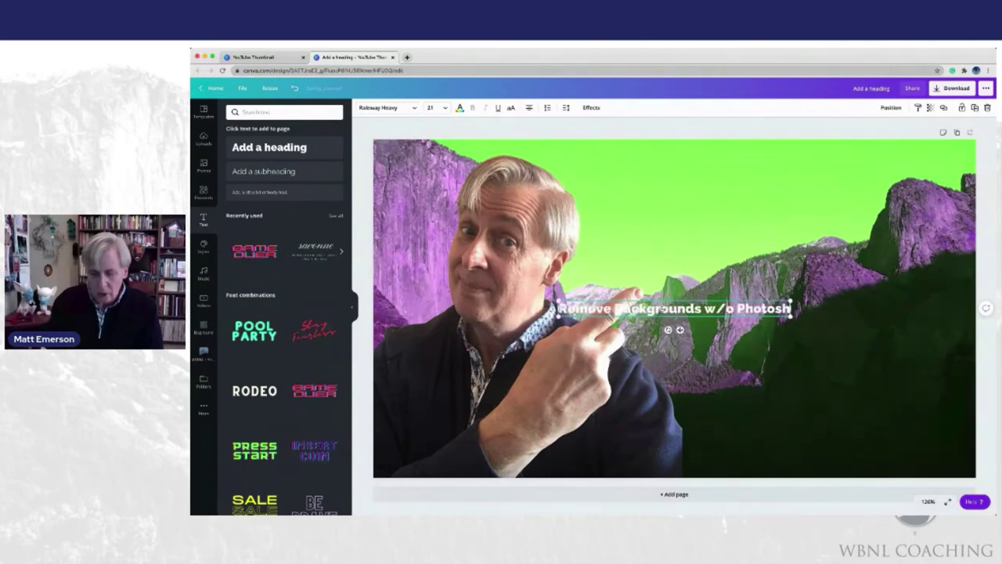
pyautogui.write('op')
pyautogui.press('super+a')
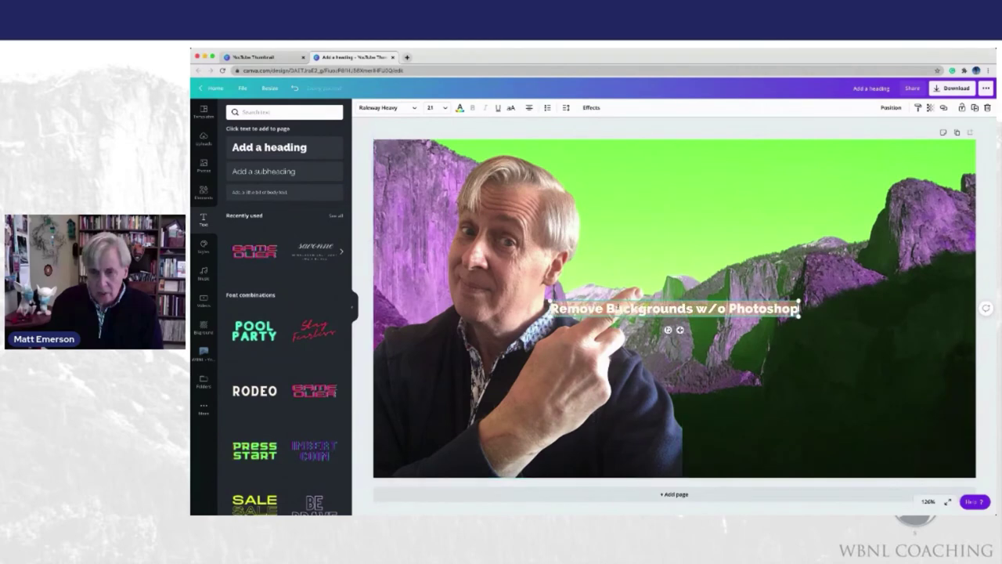
# Set the heading to size 72, narrow it and move it to the upper right
pyautogui.click(435, 108)
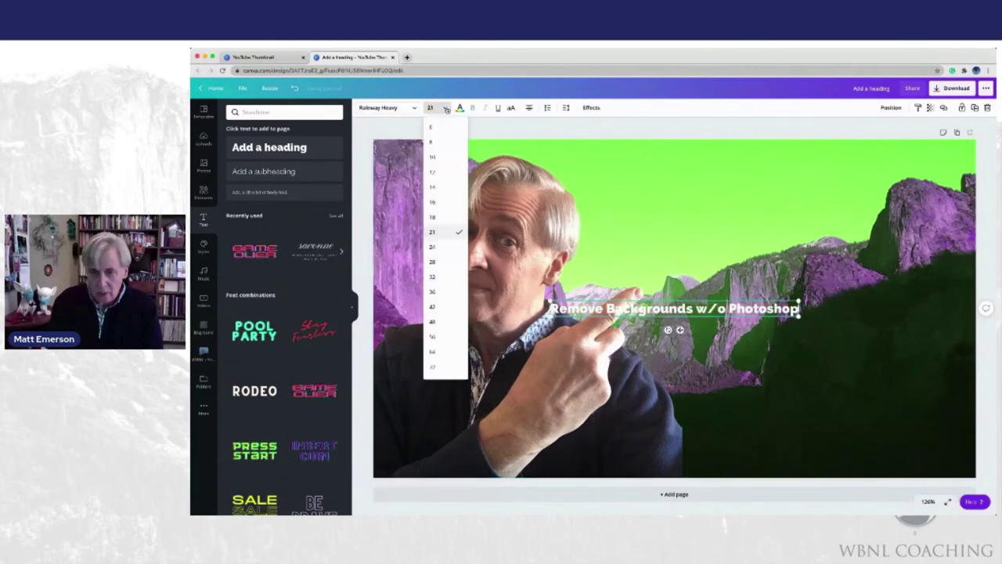
pyautogui.click(438, 366)
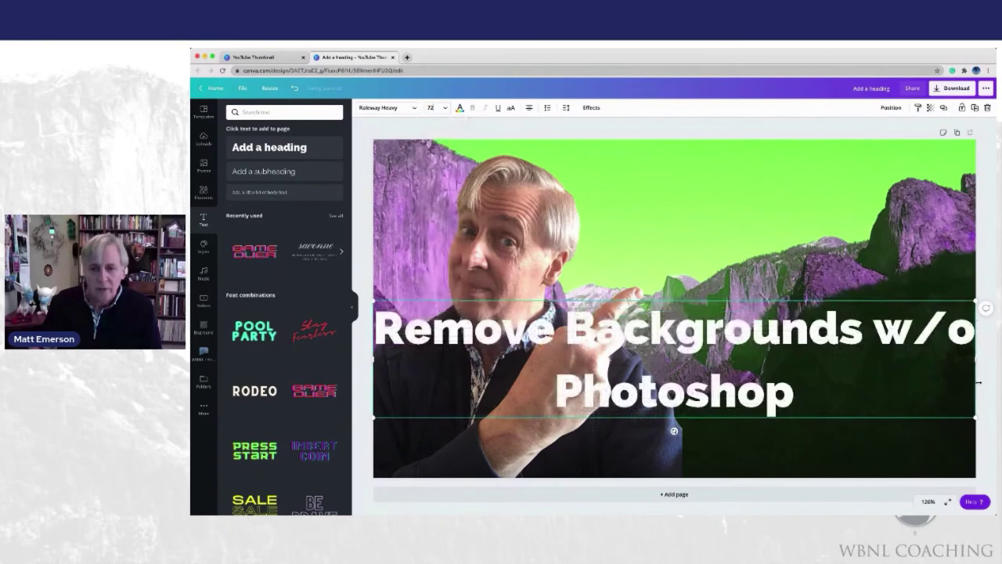
pyautogui.moveTo(977, 361); pyautogui.dragTo(820, 365)
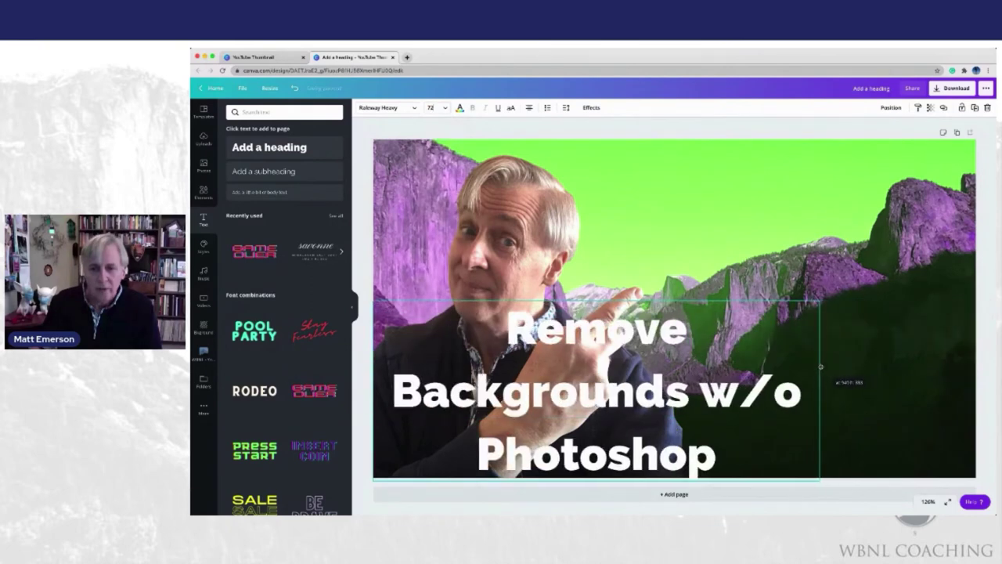
pyautogui.moveTo(595, 391); pyautogui.dragTo(756, 277)
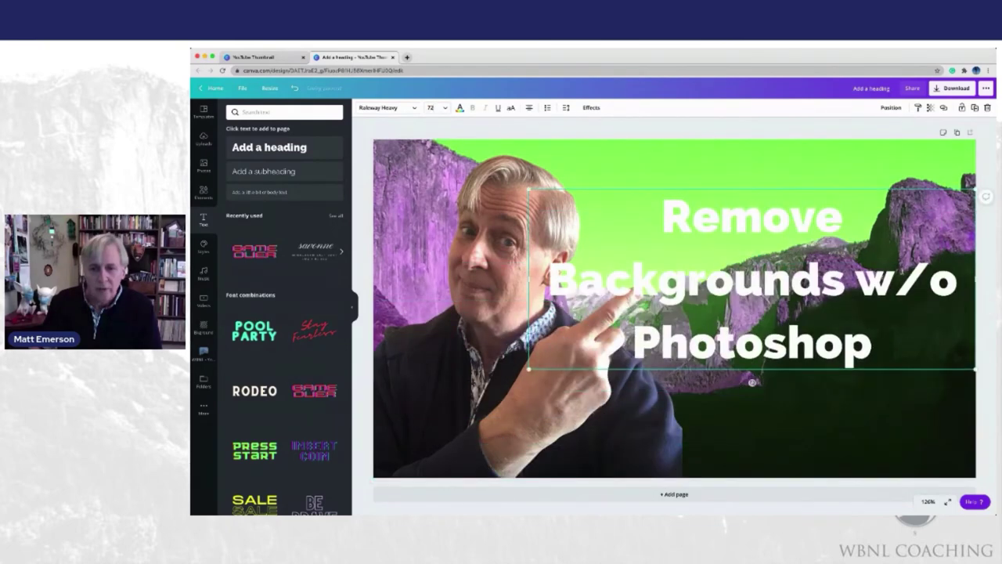
pyautogui.moveTo(980, 280); pyautogui.dragTo(942, 274)
pyautogui.moveTo(730, 184); pyautogui.dragTo(750, 184)
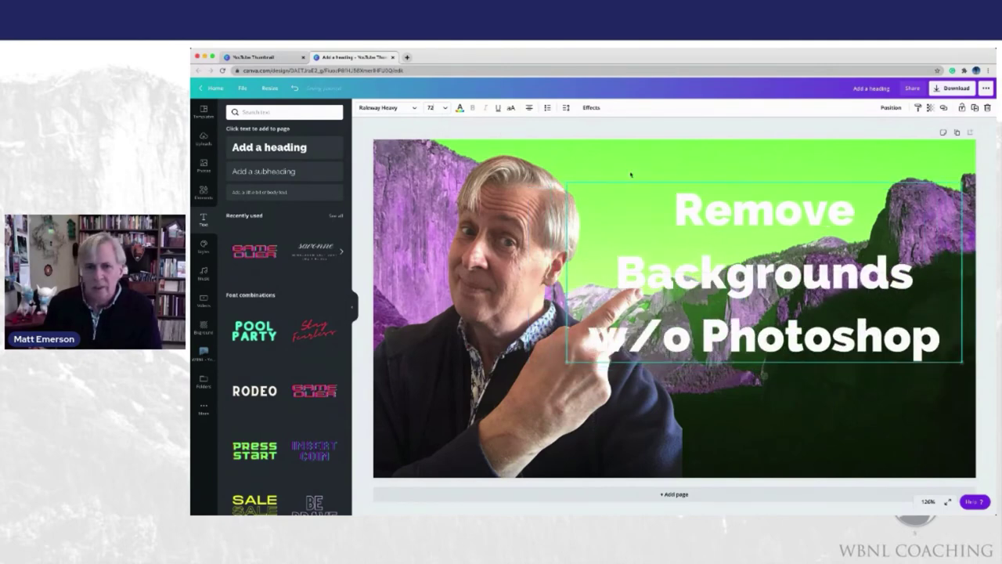
# Enlarge the heading to size 96, raise it to the top and widen it so 'Backgrounds' fits one line
pyautogui.click(446, 110)
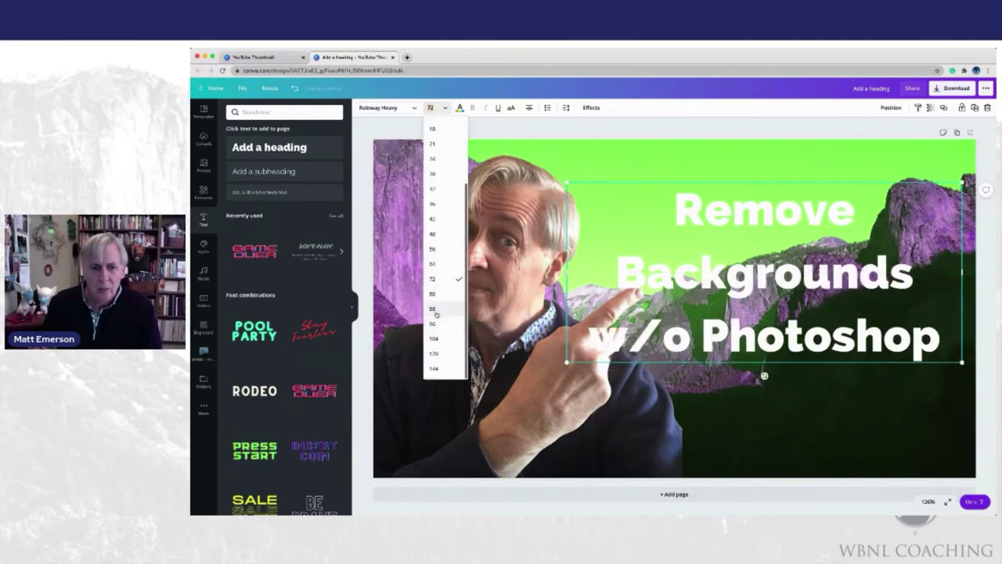
pyautogui.click(435, 324)
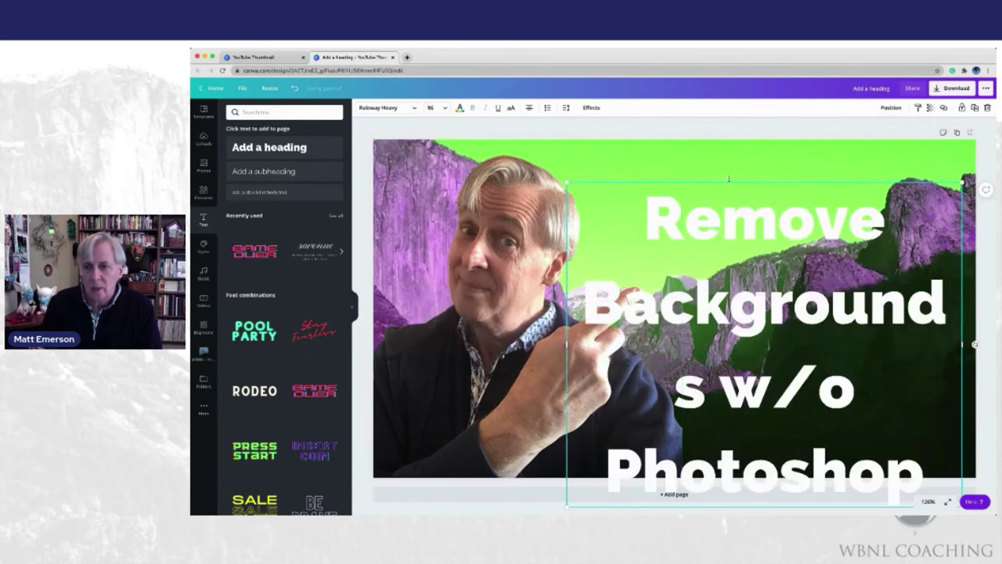
pyautogui.moveTo(730, 181); pyautogui.dragTo(728, 141)
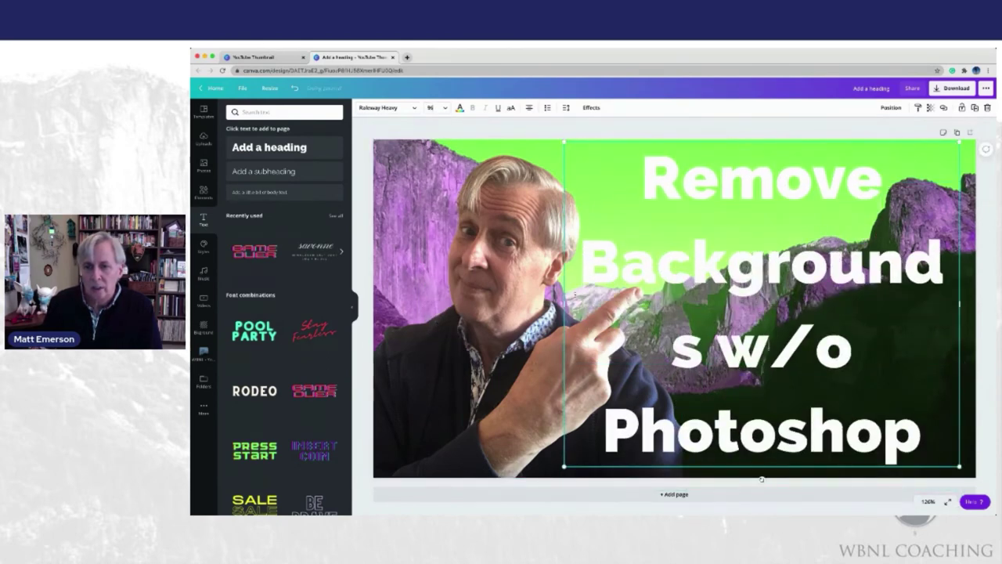
pyautogui.moveTo(564, 304); pyautogui.dragTo(550, 304)
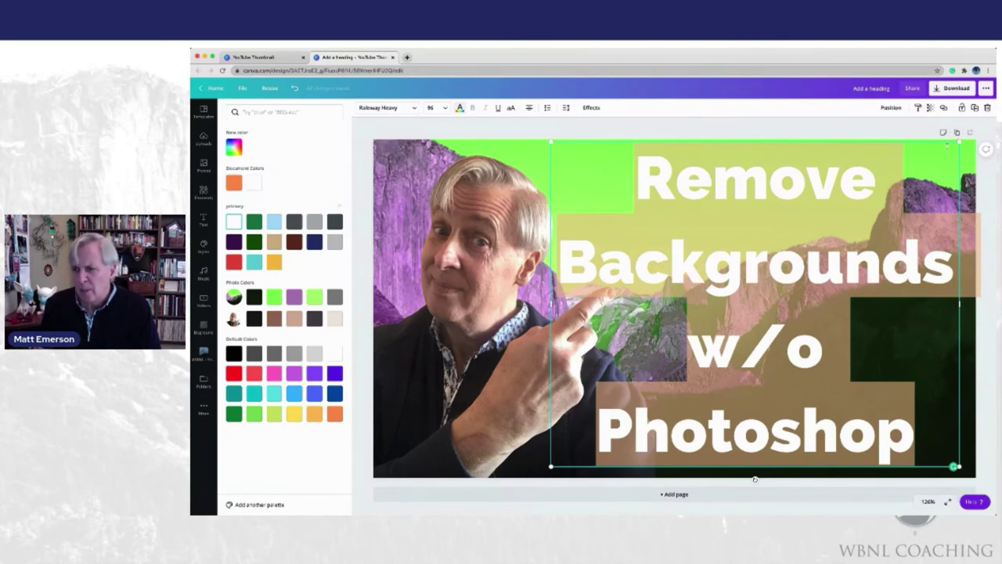
# Duplicate the white heading, line the copy up over it, and color it dark purple
pyautogui.click(975, 107)
pyautogui.moveTo(764, 490); pyautogui.dragTo(762, 479)
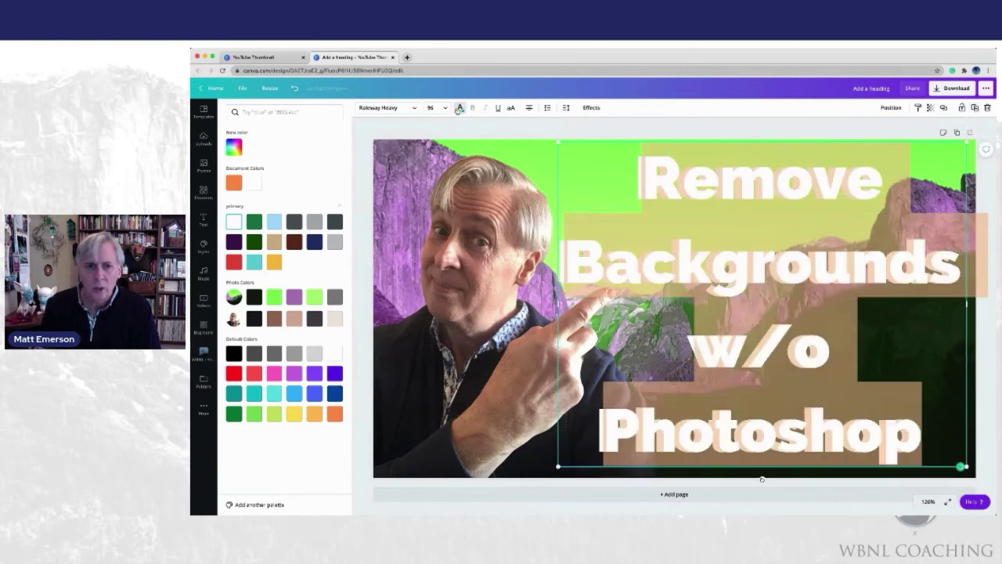
pyautogui.click(233, 241)
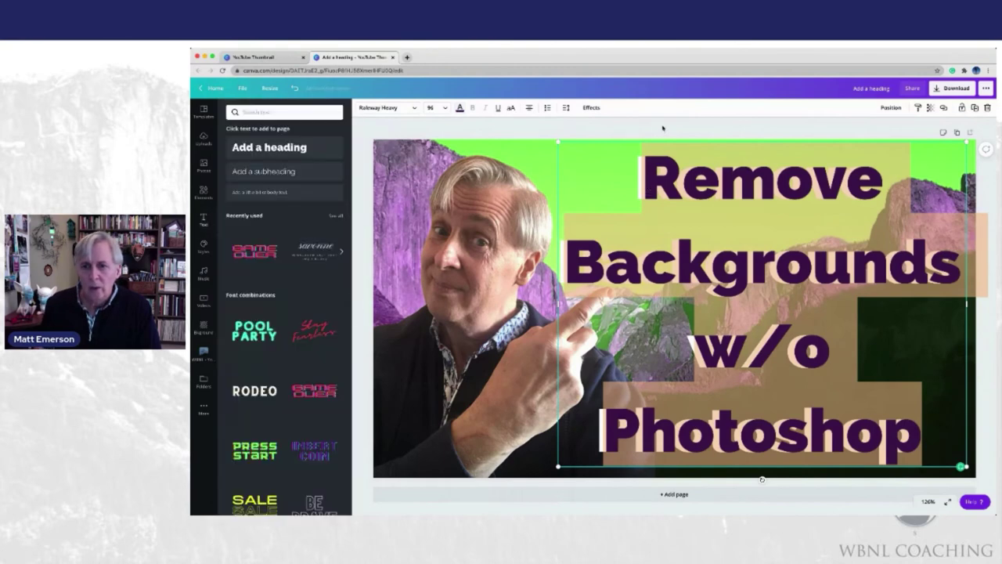
pyautogui.click(664, 160)
# Nudge the purple copy slightly right and send it backward behind the white heading
pyautogui.click(689, 123)
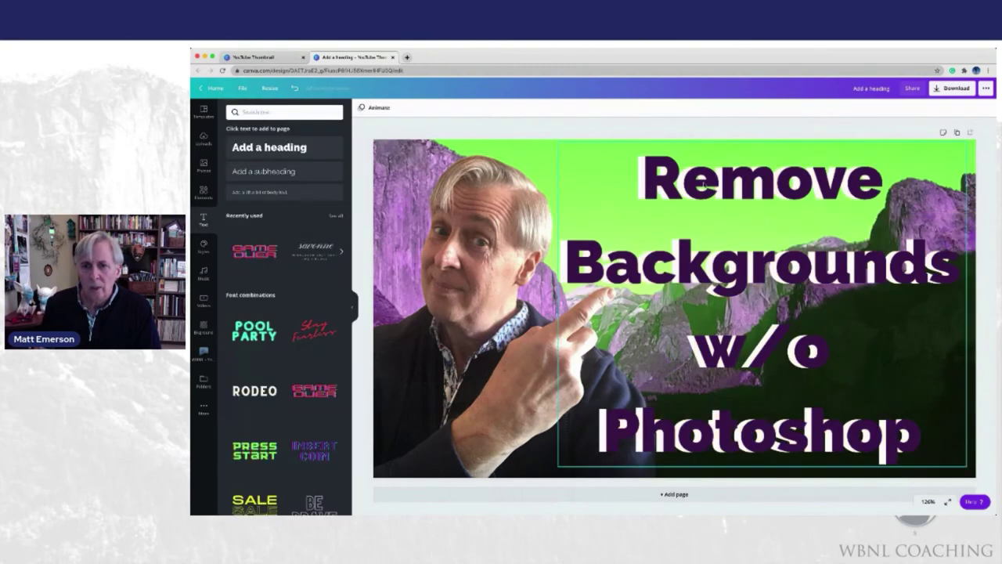
pyautogui.click(701, 181)
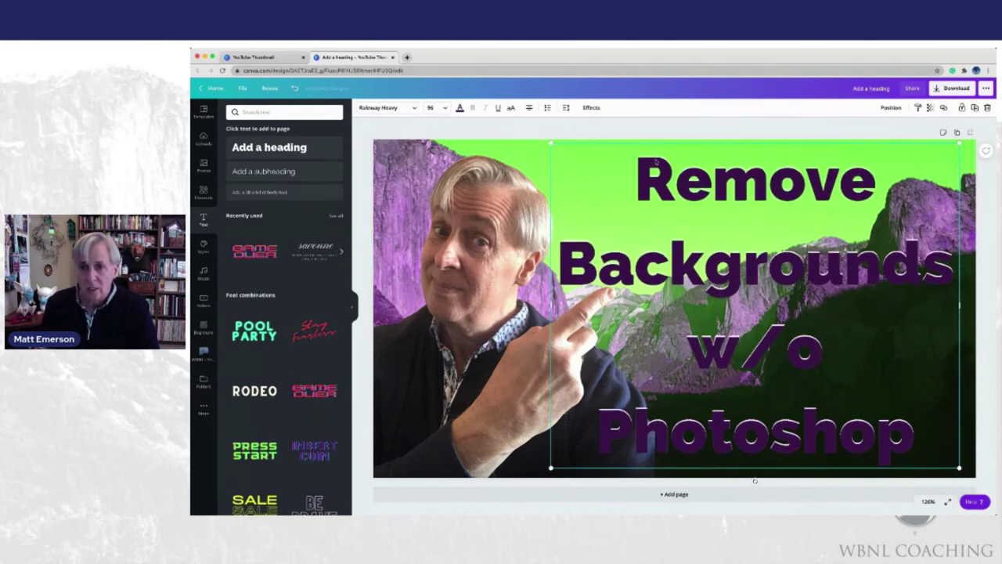
pyautogui.press('Right')
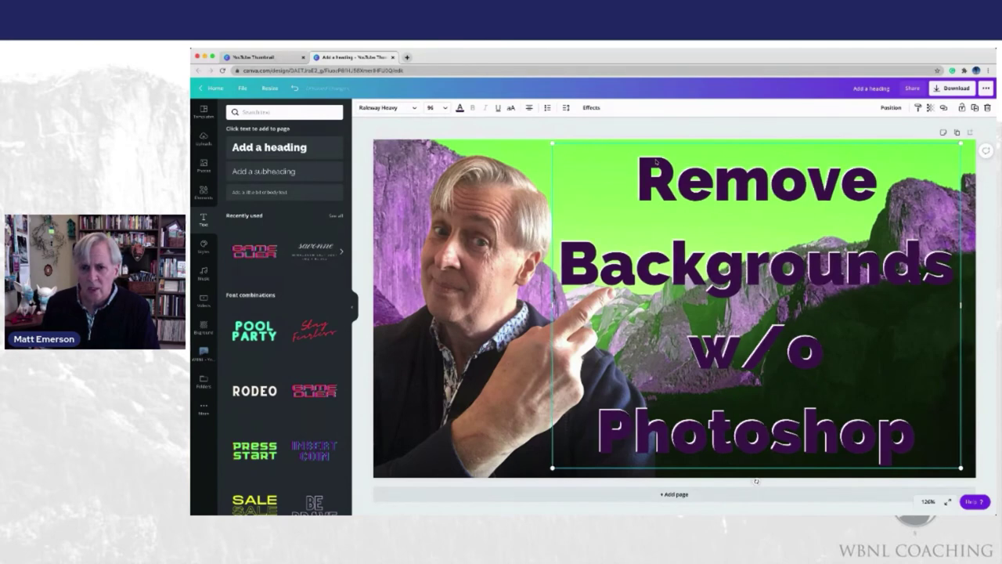
pyautogui.click(885, 109)
pyautogui.click(862, 130)
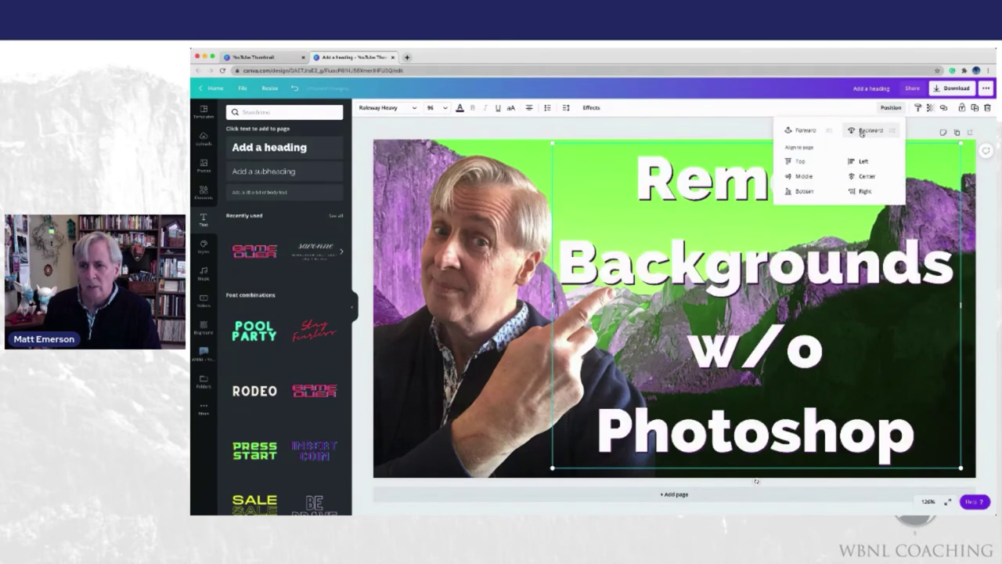
pyautogui.click(990, 316)
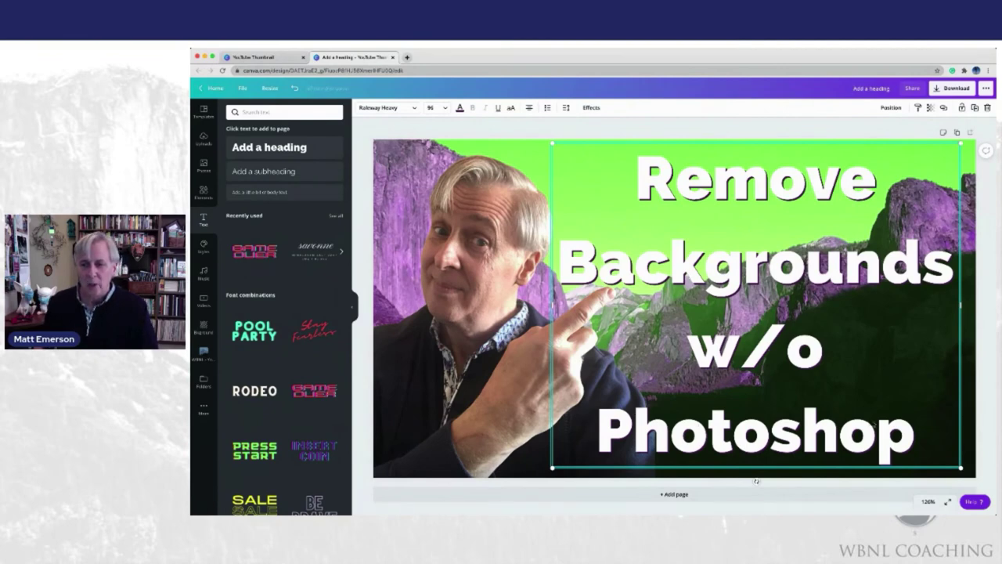
# Add the white globe logo from the Logos folder and shrink it into the lower-left corner
pyautogui.click(412, 130)
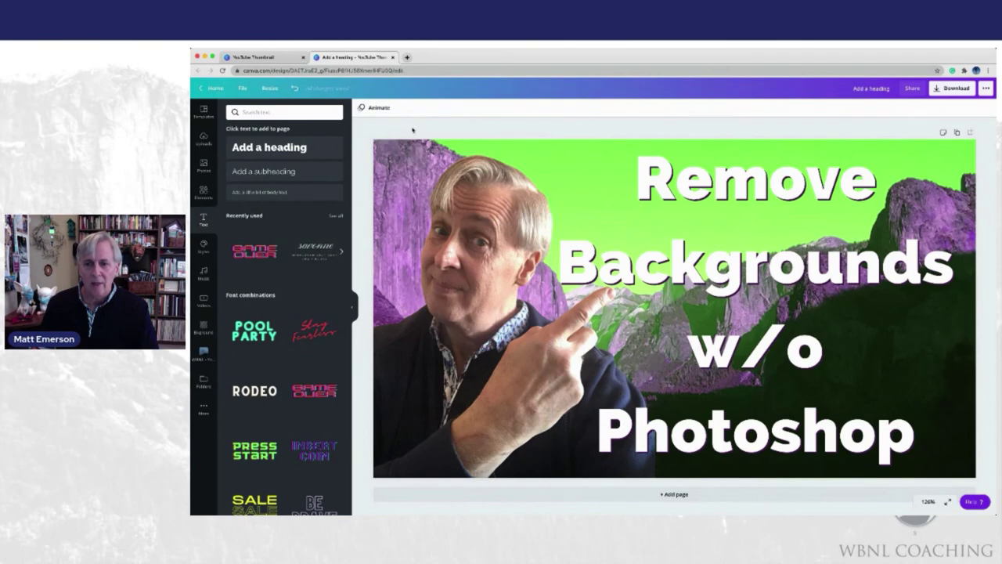
pyautogui.click(203, 382)
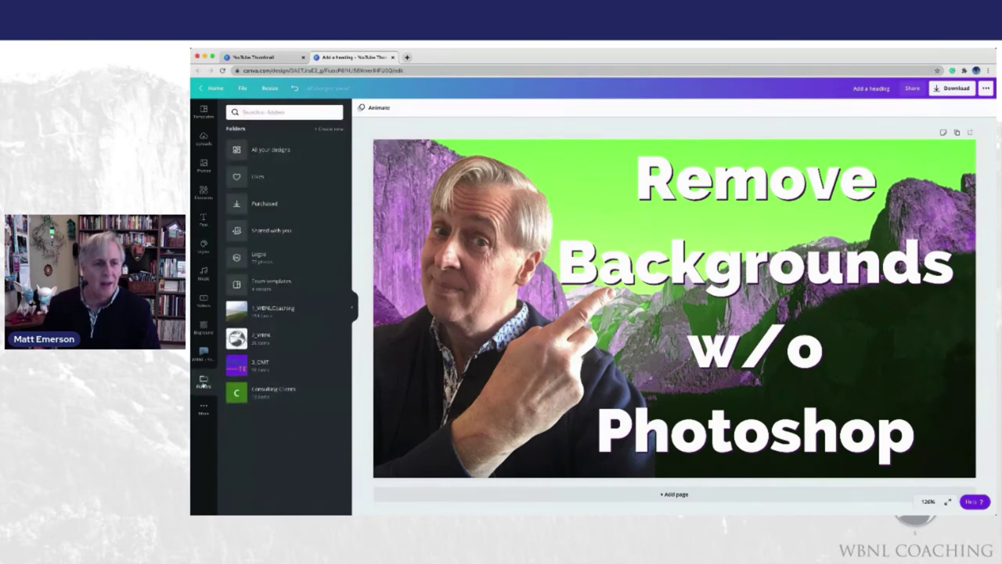
pyautogui.click(238, 258)
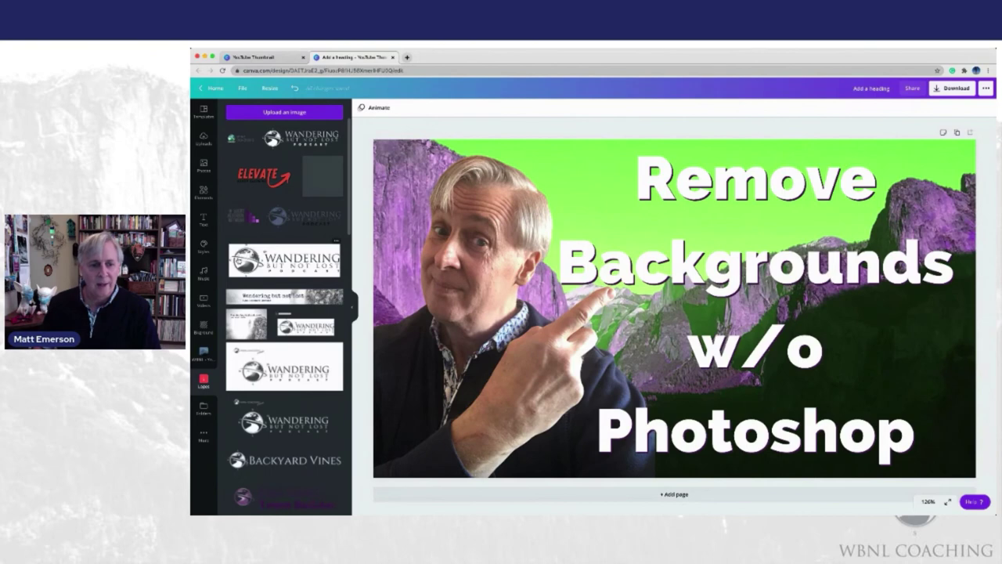
pyautogui.scroll(-10, 238, 260)
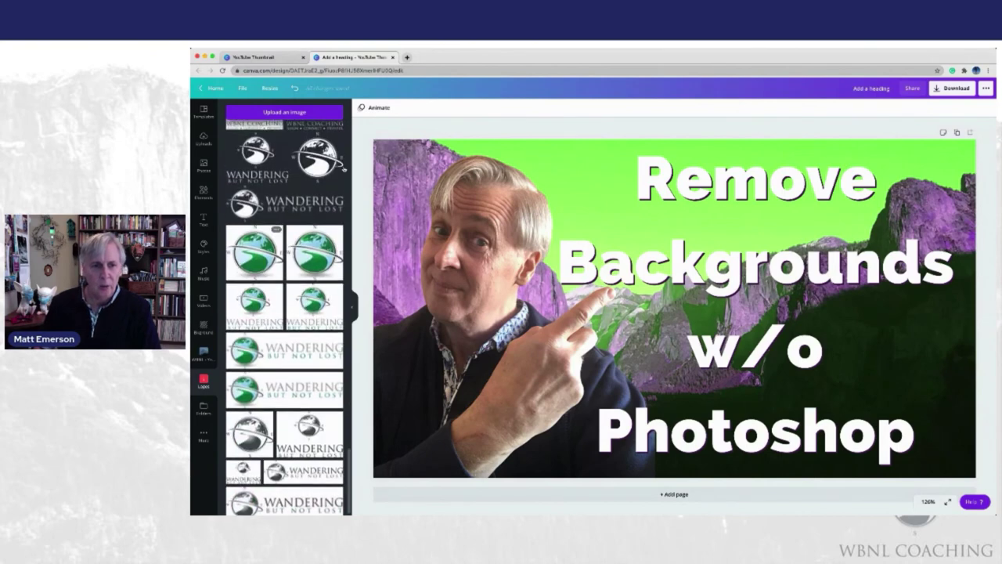
pyautogui.click(319, 157)
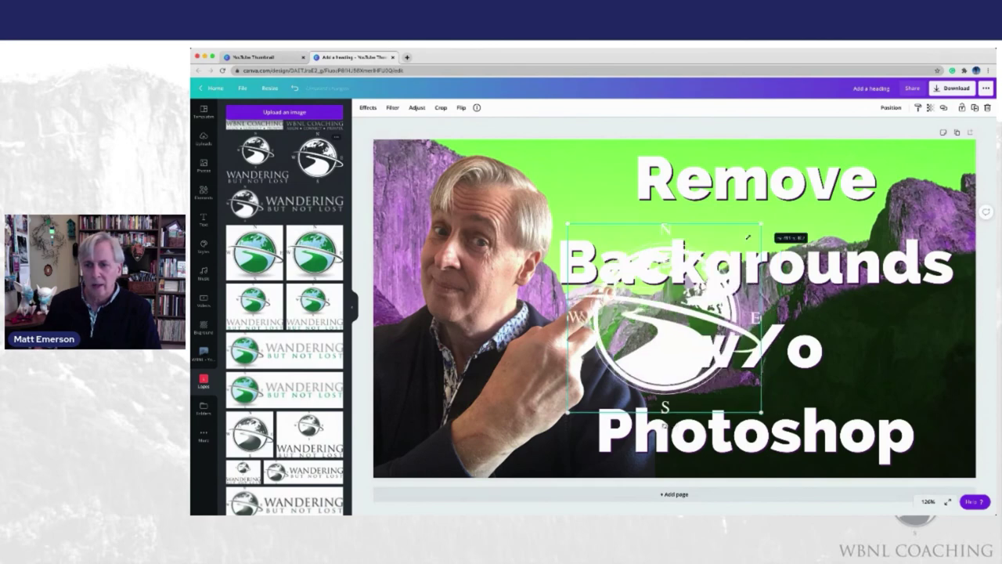
pyautogui.moveTo(747, 236); pyautogui.dragTo(415, 425)
pyautogui.click(364, 183)
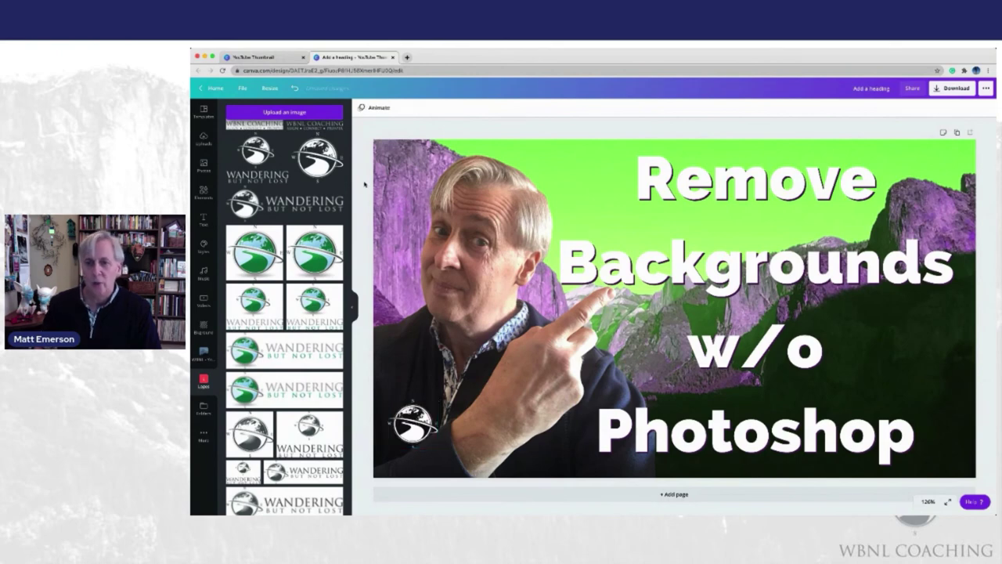